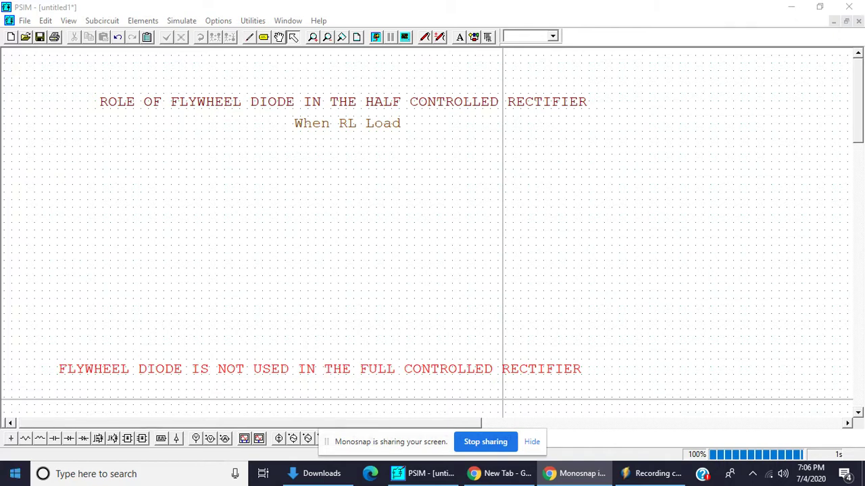
Place a horizontal thyristor, a sinusoidal voltage source below it on one side and a vertical resistor on the other
left_click(84, 439)
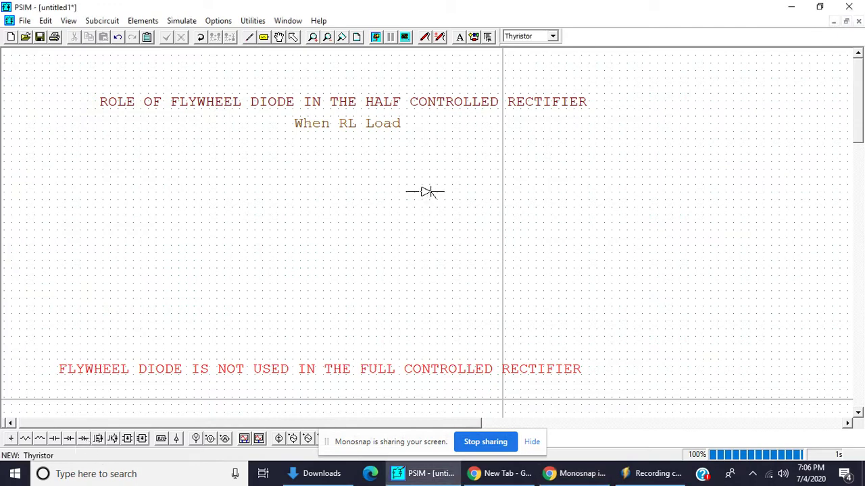
left_click(305, 183)
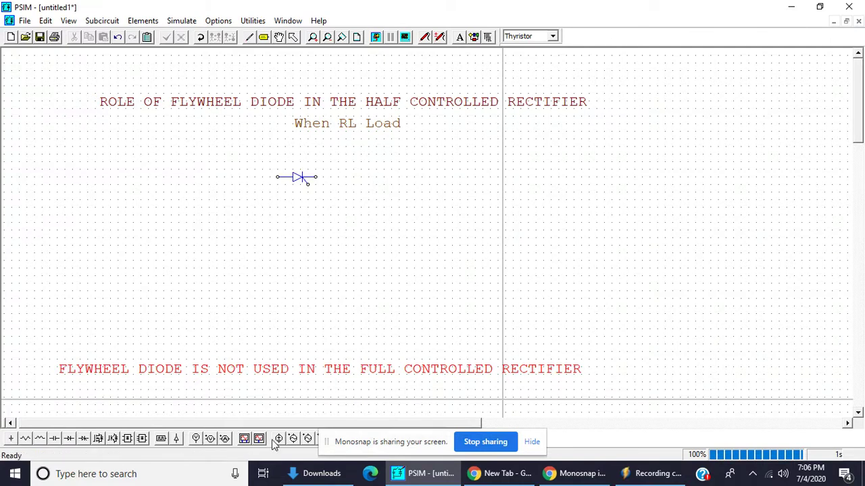
left_click(292, 439)
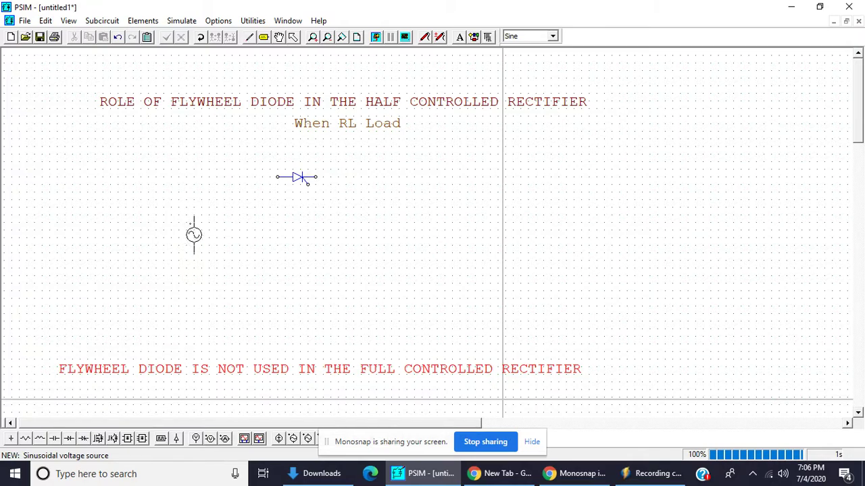
left_click(194, 234)
left_click(25, 438)
right_click(406, 227)
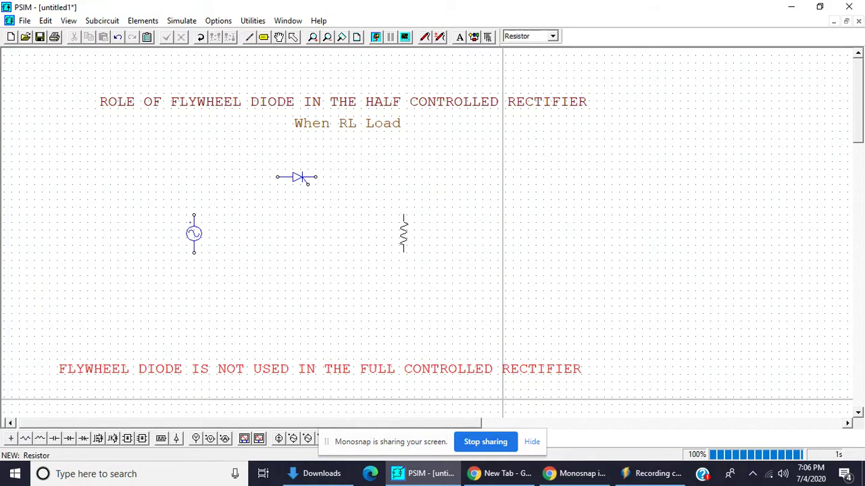
left_click(406, 234)
Wire the source, thyristor and resistor into a closed series loop and remove the stray wire stub at the corner below the resistor
left_click(248, 38)
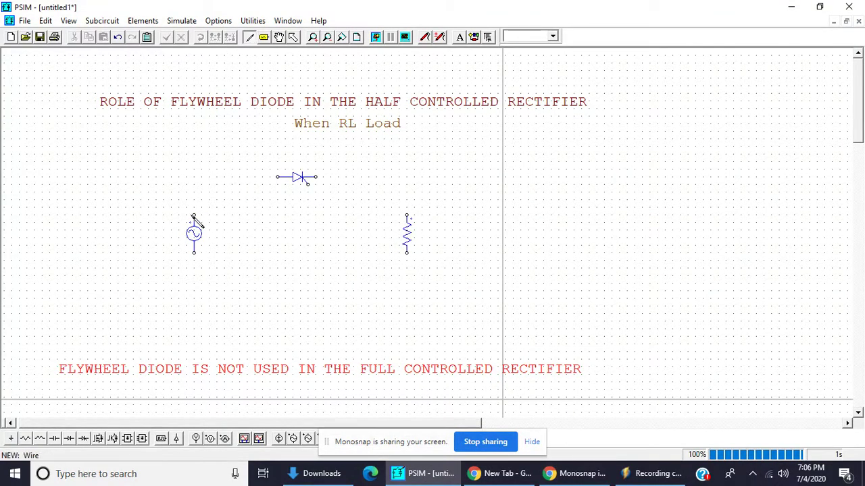
mouse_move(194, 217)
left_mouse_down()
mouse_move(201, 198)
mouse_move(292, 177)
mouse_move(388, 183)
mouse_move(408, 198)
mouse_move(407, 217)
left_mouse_up()
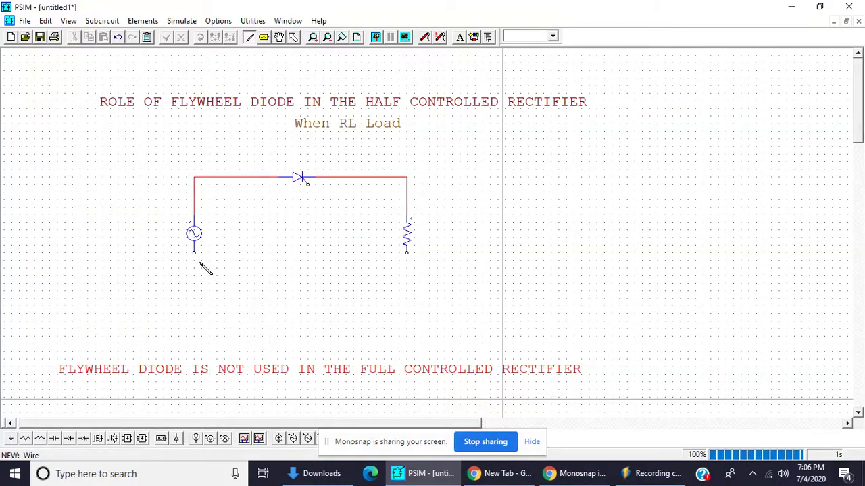
left_click_drag(195, 256, 407, 313)
left_click_drag(406, 252, 406, 313)
key("Escape")
left_click(414, 316)
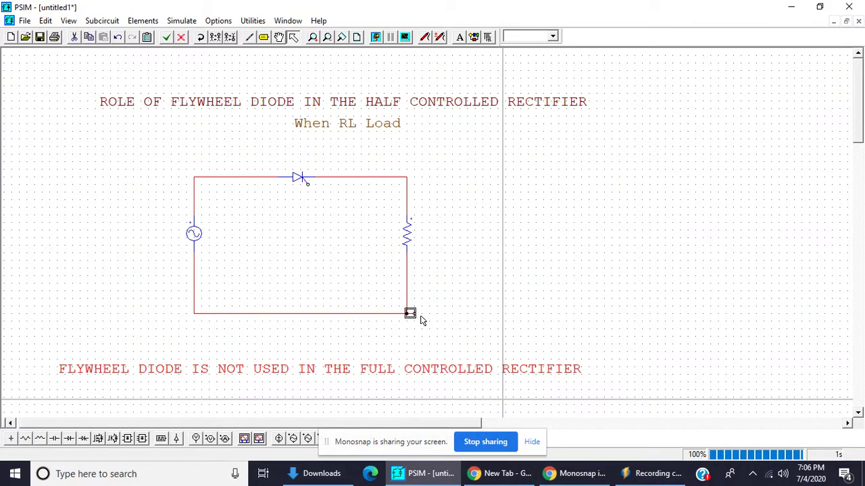
left_click(420, 320)
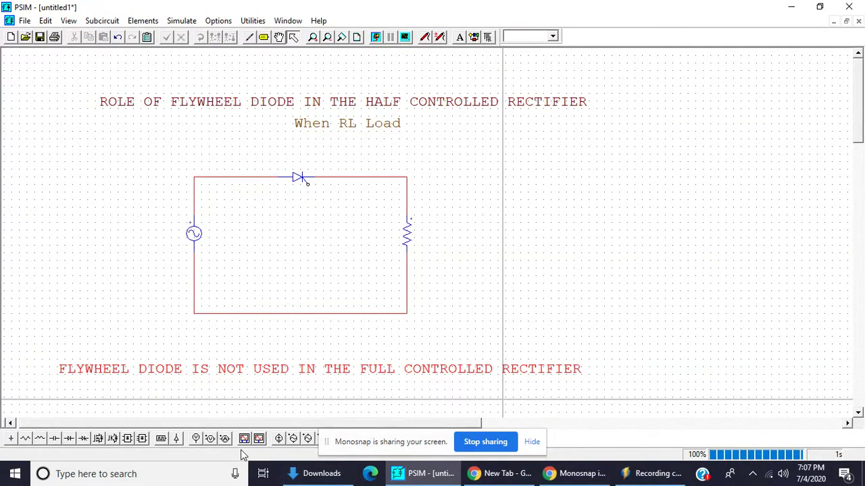
Add two node-to-node voltage probes, wiring one across the sine source and the other across the resistor
left_click(216, 441)
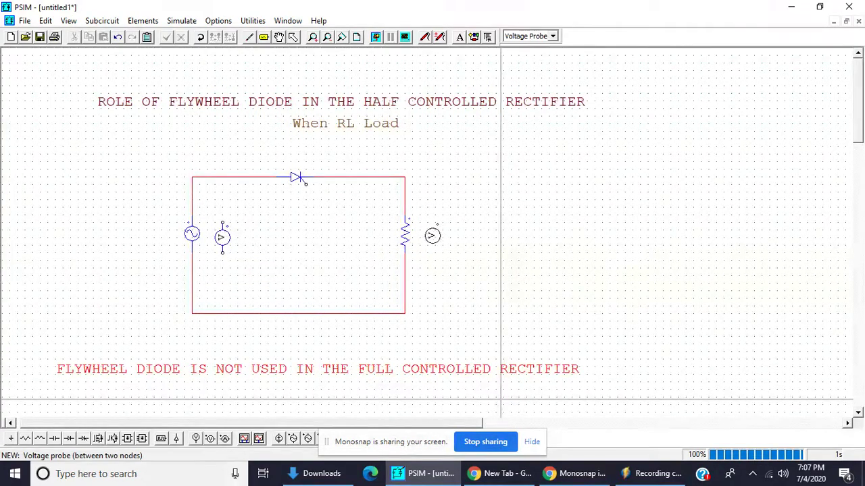
left_click(249, 37)
mouse_move(222, 222)
left_mouse_down()
mouse_move(210, 207)
mouse_move(193, 208)
left_mouse_up()
mouse_move(222, 253)
left_mouse_down()
mouse_move(225, 269)
mouse_move(193, 269)
left_mouse_up()
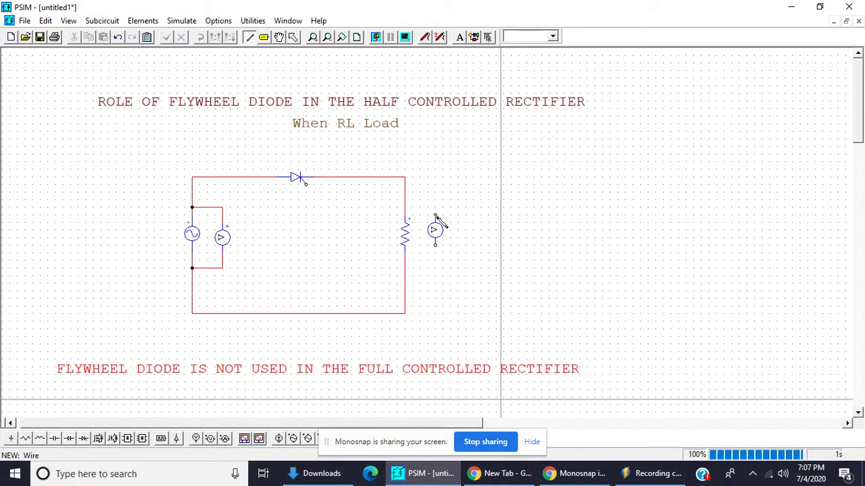
left_click_drag(435, 207, 405, 200)
mouse_move(435, 248)
left_mouse_down()
mouse_move(439, 258)
mouse_move(405, 268)
left_mouse_up()
key("Escape")
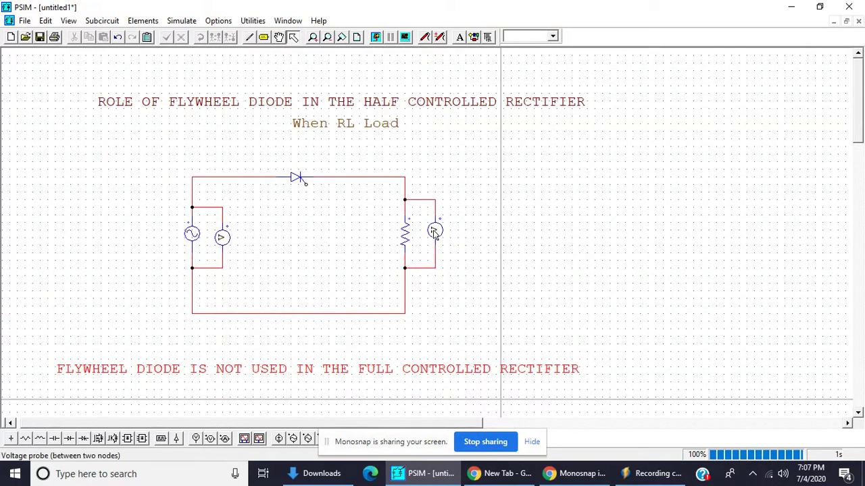
Name the voltage probe across the resistor VL and the one across the source VIN
double_click(434, 229)
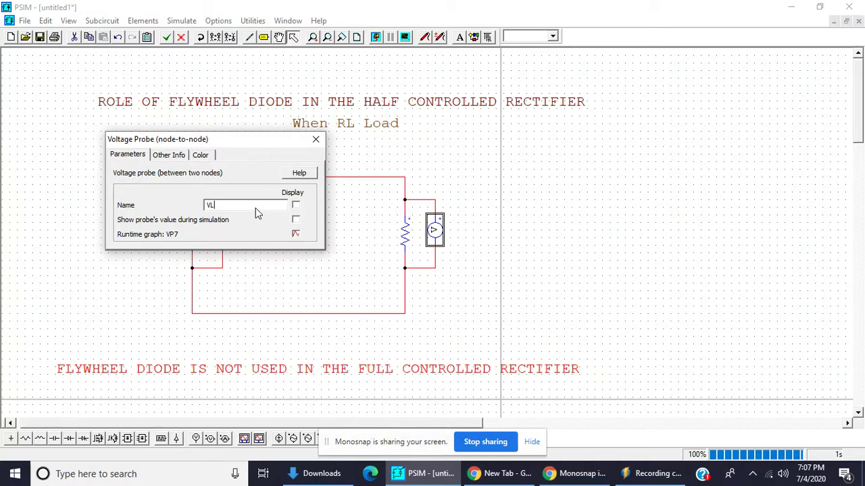
left_click(316, 139)
double_click(230, 241)
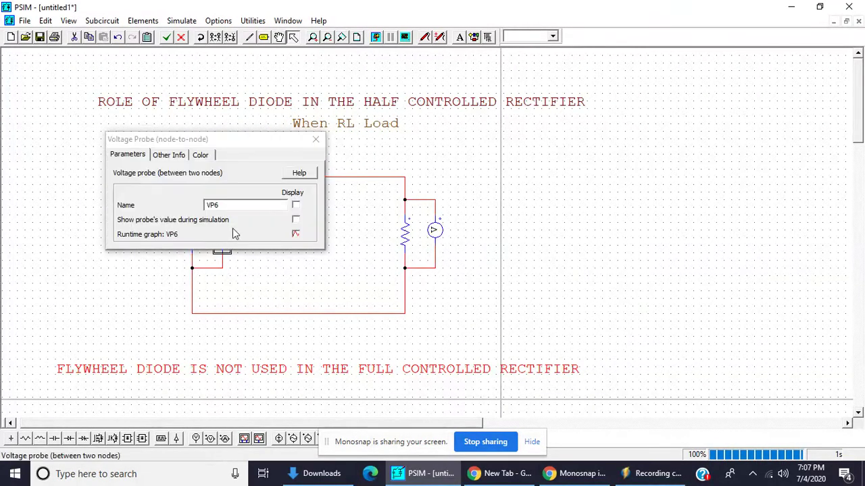
left_click(234, 204)
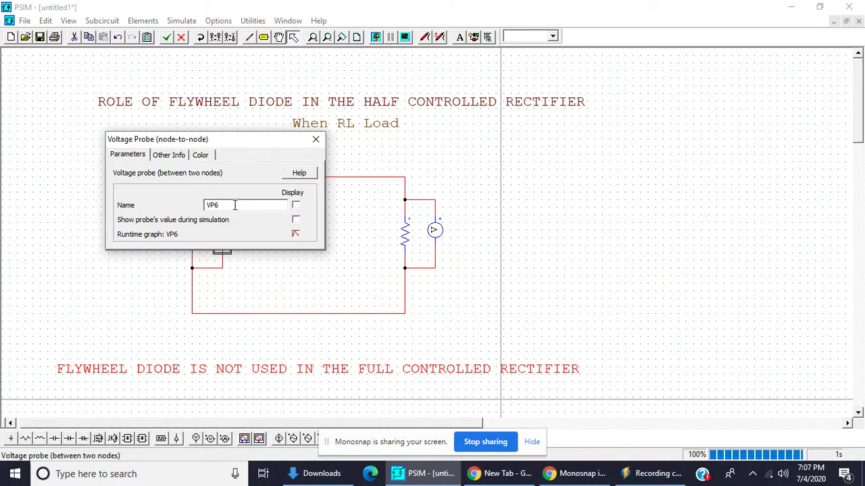
type("VIN")
left_click(316, 139)
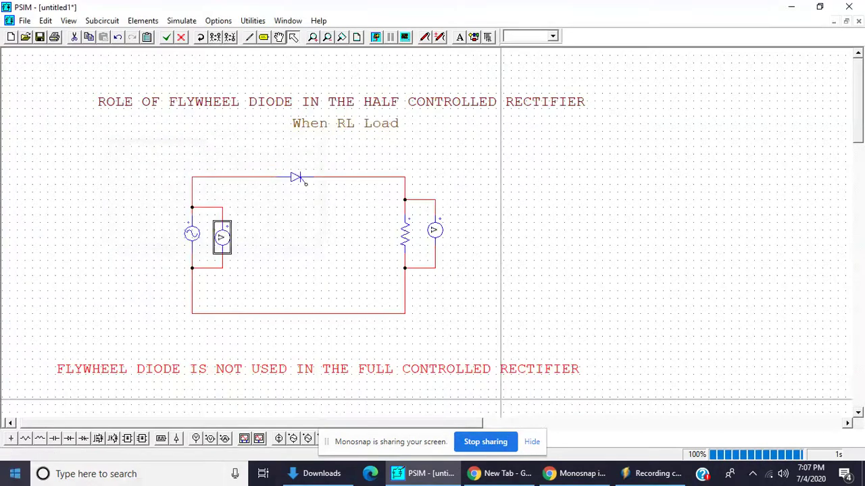
Place a gating block below the thyristor and wire its output to the thyristor gate
left_click(160, 438)
left_click(283, 206)
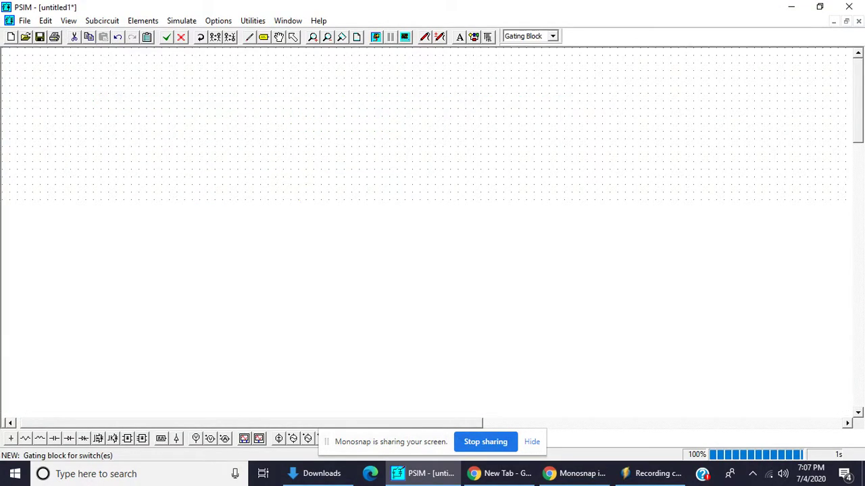
left_click(249, 38)
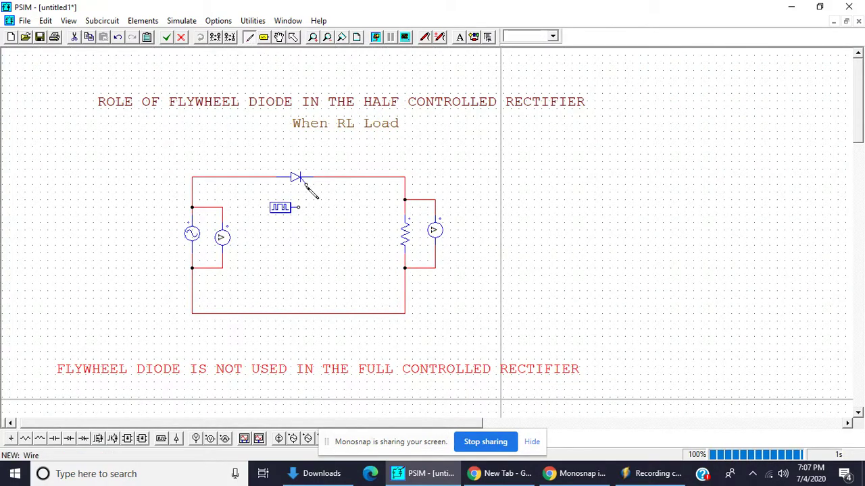
left_click_drag(305, 183, 298, 207)
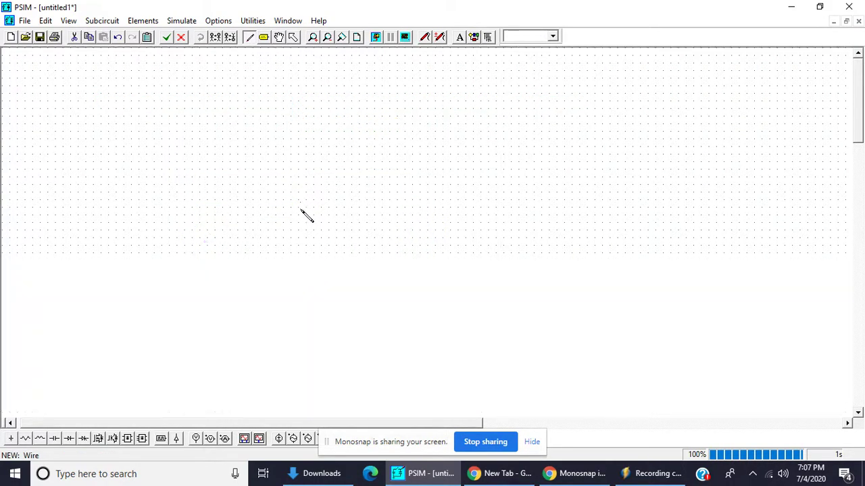
key("Escape")
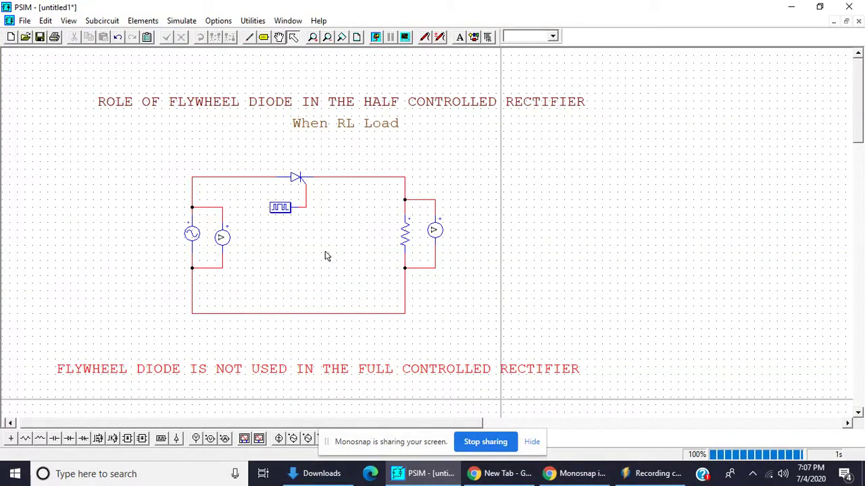
Set the gating block's frequency to 50
double_click(288, 208)
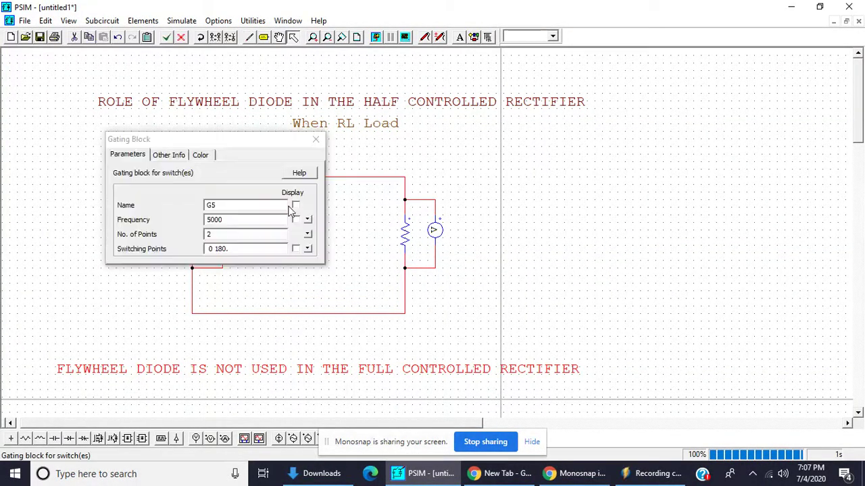
left_click(236, 220)
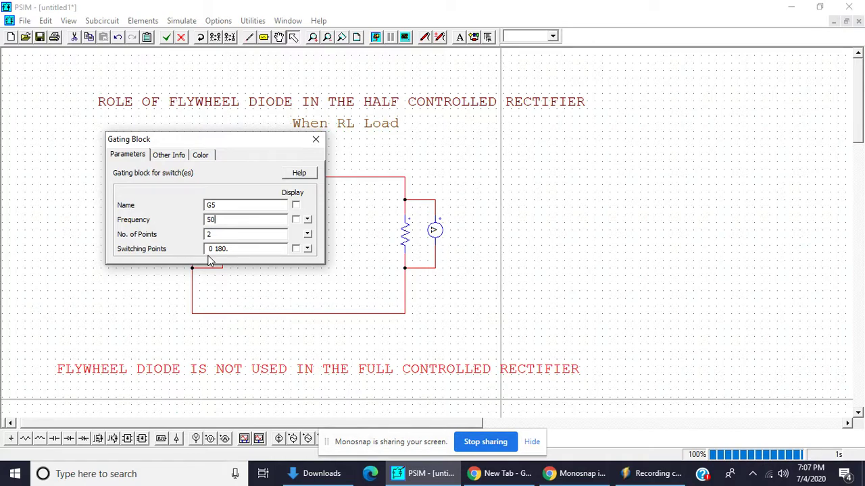
left_click(315, 139)
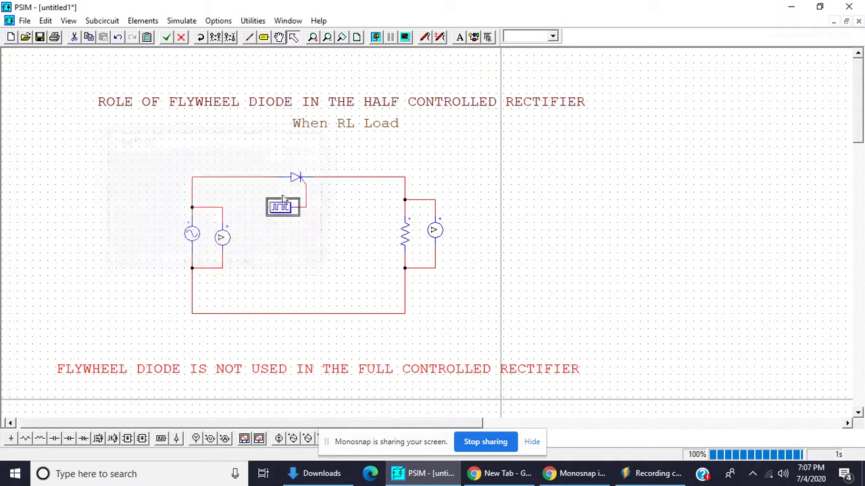
Set the sine source's peak amplitude to 230 and its frequency to 50
double_click(191, 236)
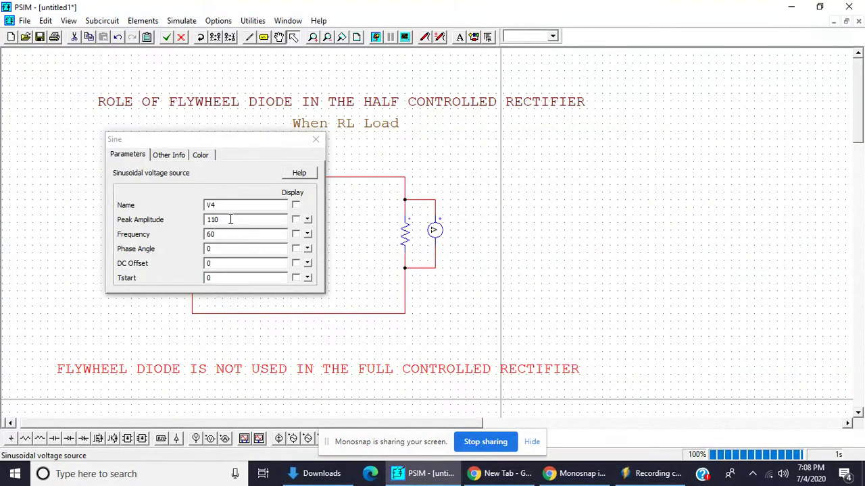
type("230")
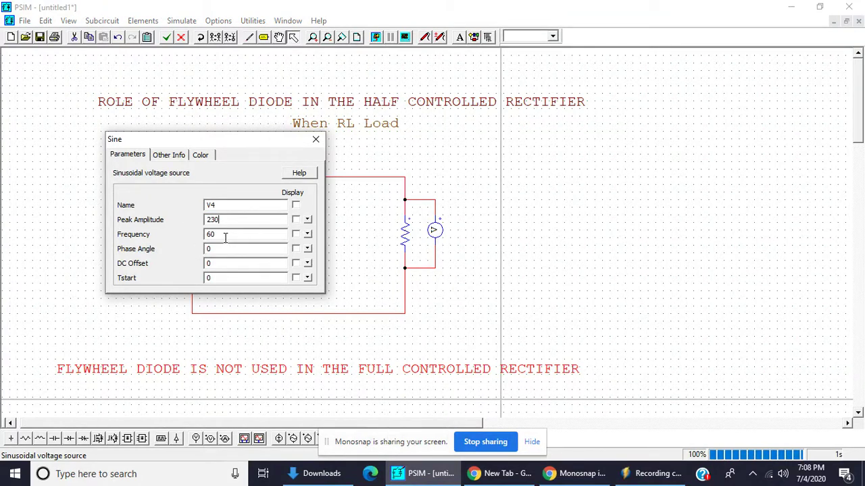
left_click_drag(227, 237, 206, 237)
left_click(316, 139)
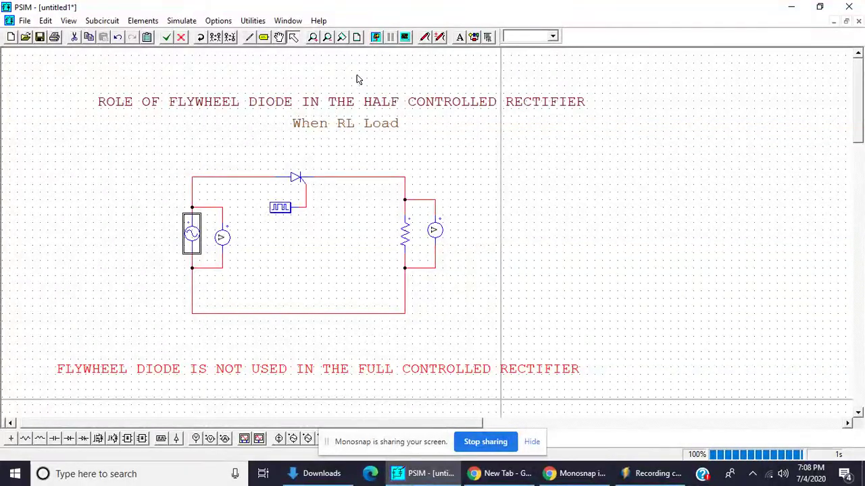
Run the simulation and plot the VIN waveform in a maximized Simview graph
left_click(376, 37)
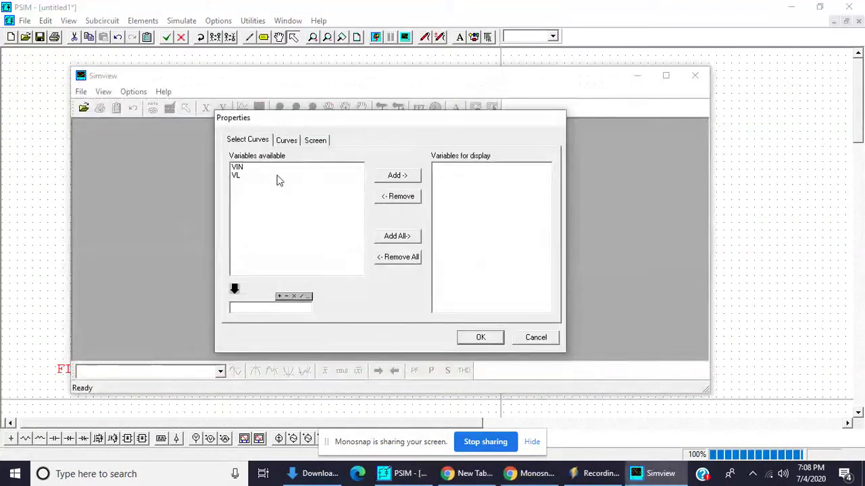
left_click(275, 169)
left_click(389, 177)
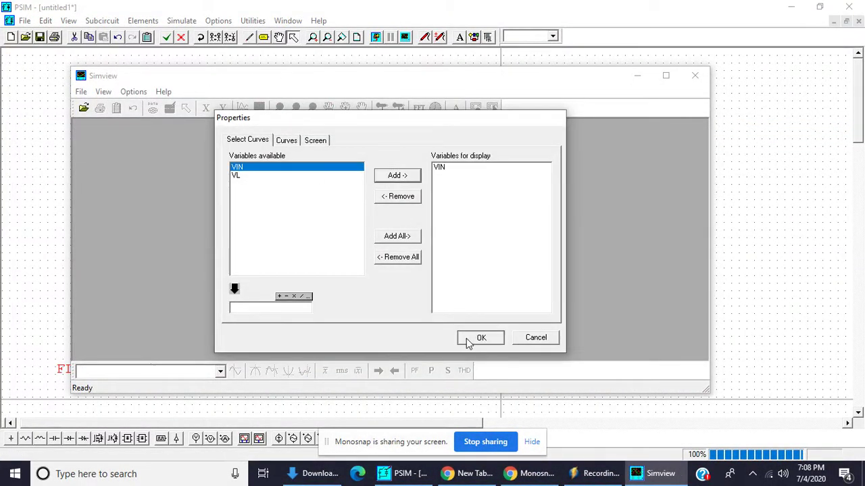
left_click(476, 337)
left_click(666, 76)
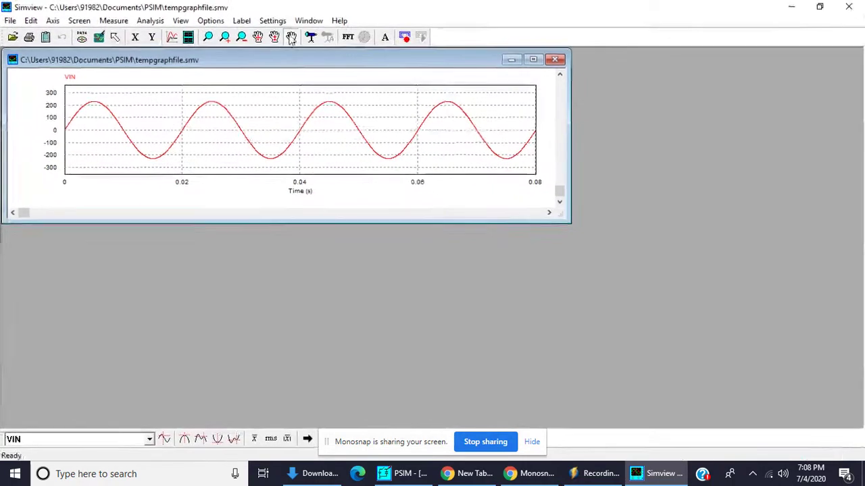
left_click(533, 60)
Add a second plot screen below VIN that displays the VL waveform
left_click(189, 38)
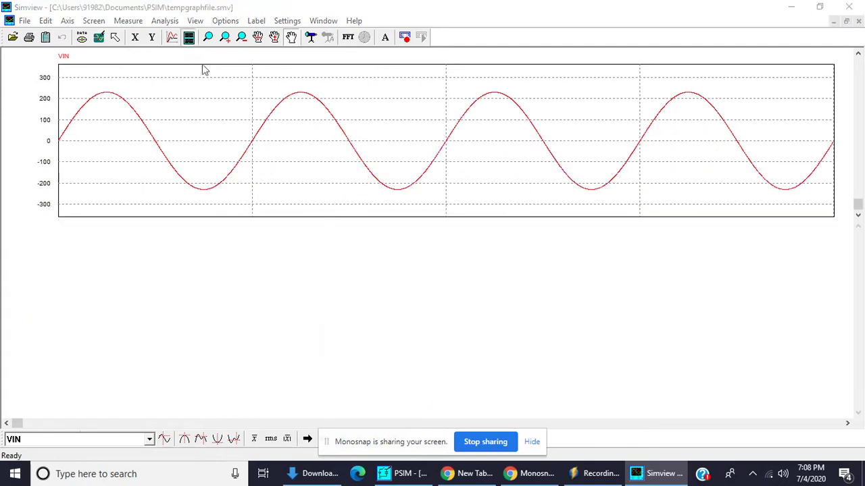
left_click(301, 174)
left_click(440, 174)
left_click(507, 336)
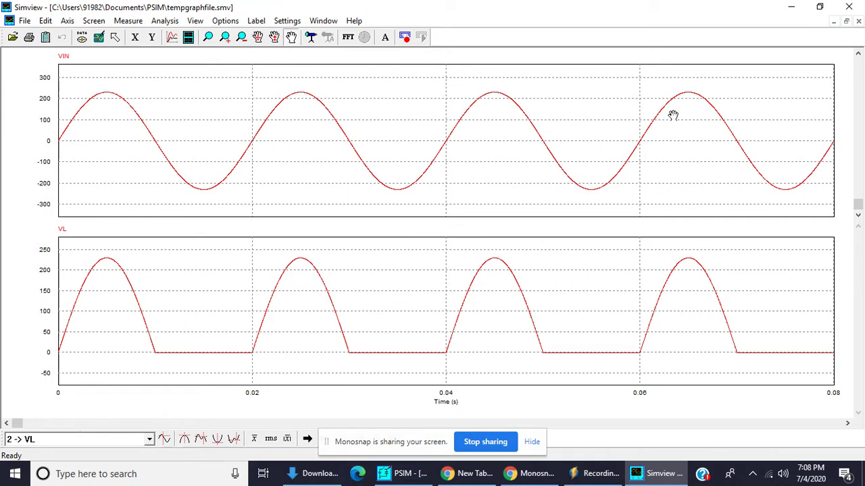
Compare the VIN and VL waveforms in Simview with the rectifier circuit and return to the PSIM schematic
left_click(791, 6)
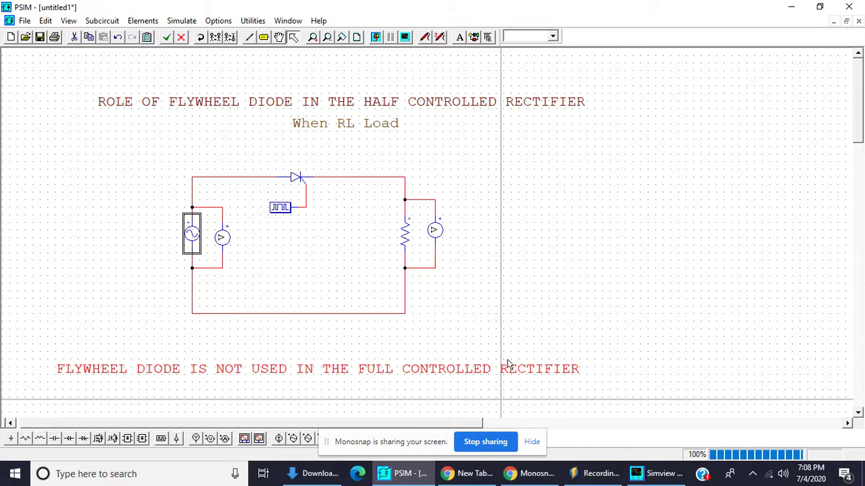
left_click(639, 477)
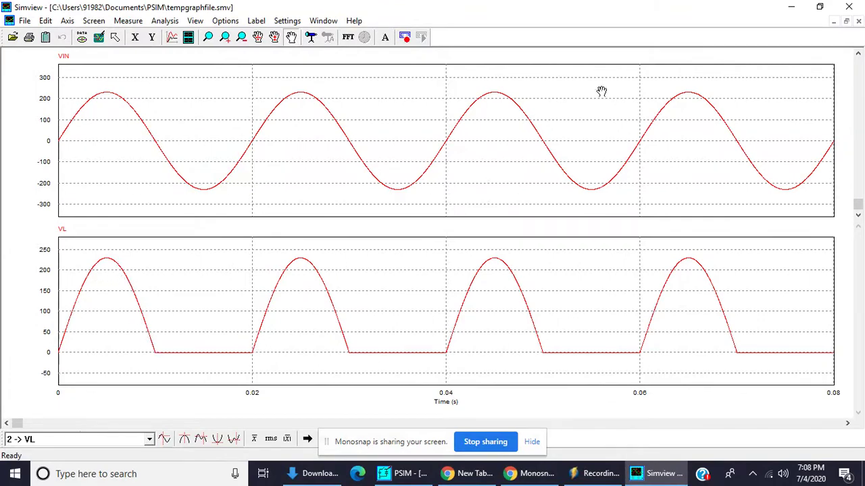
left_click(791, 8)
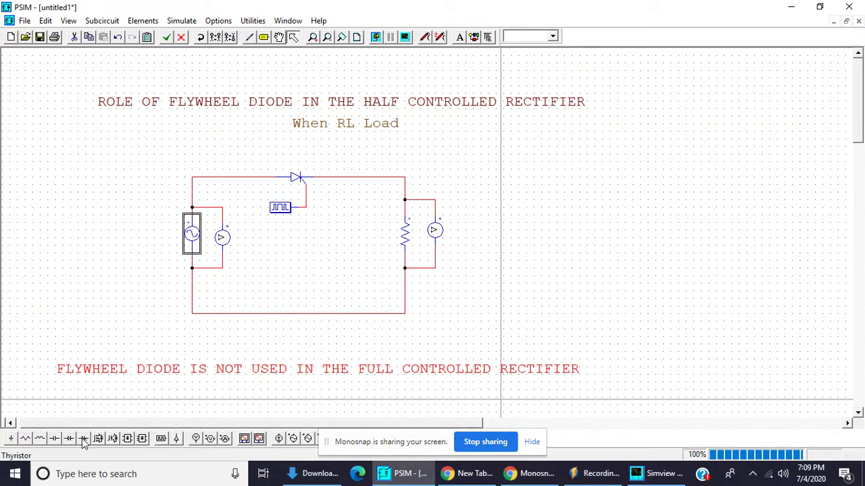
Place a vertical inductor inside the loop, beside the lower end of the resistor
left_click(40, 439)
right_click(368, 265)
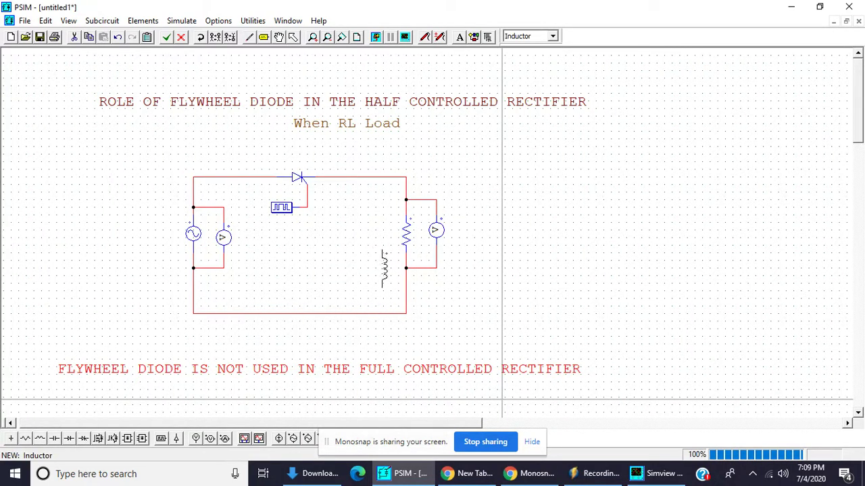
left_click(385, 270)
key("Escape")
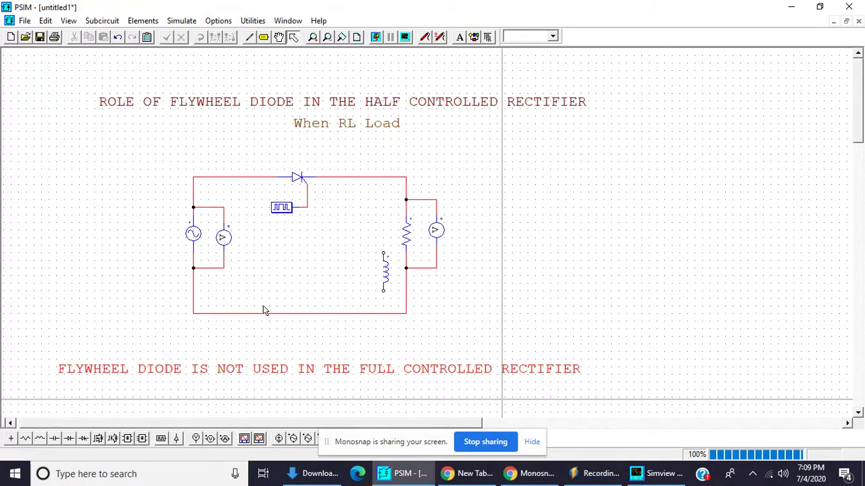
Delete the load voltmeter's lower wire and the wire beneath the resistor, and move the inductor into series directly below the resistor
left_click(419, 268)
key("Delete")
left_click(406, 279)
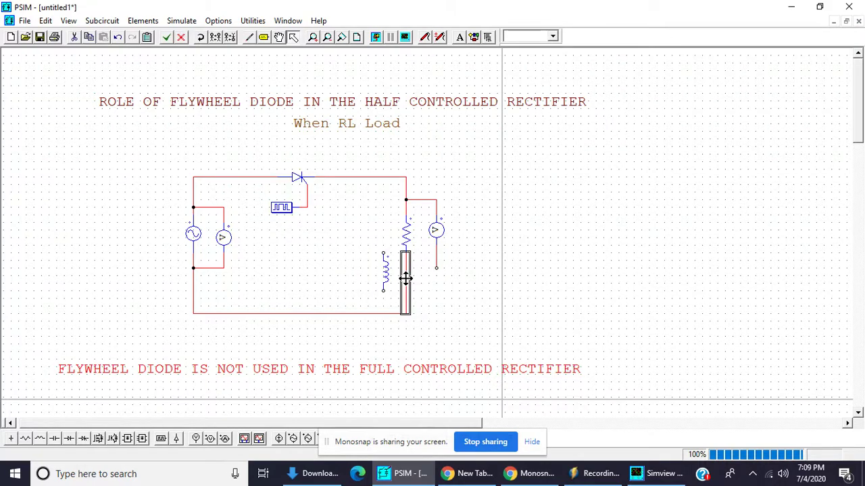
key("Delete")
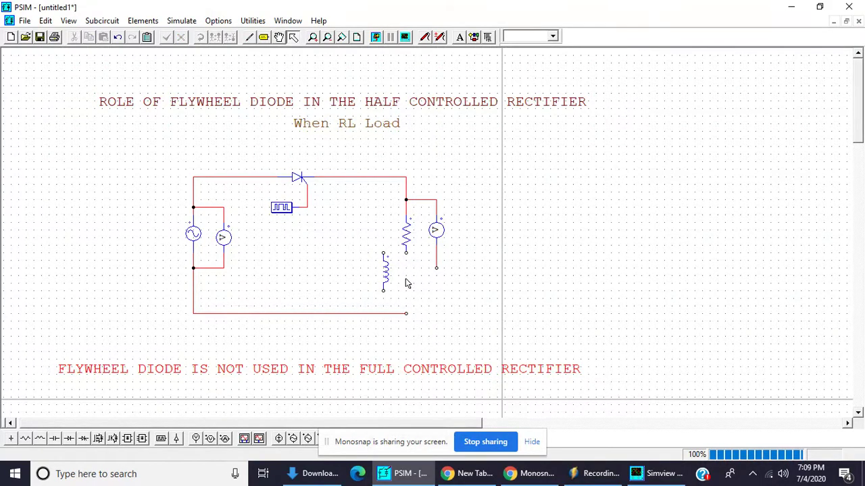
left_click(387, 274)
left_click_drag(385, 273, 406, 270)
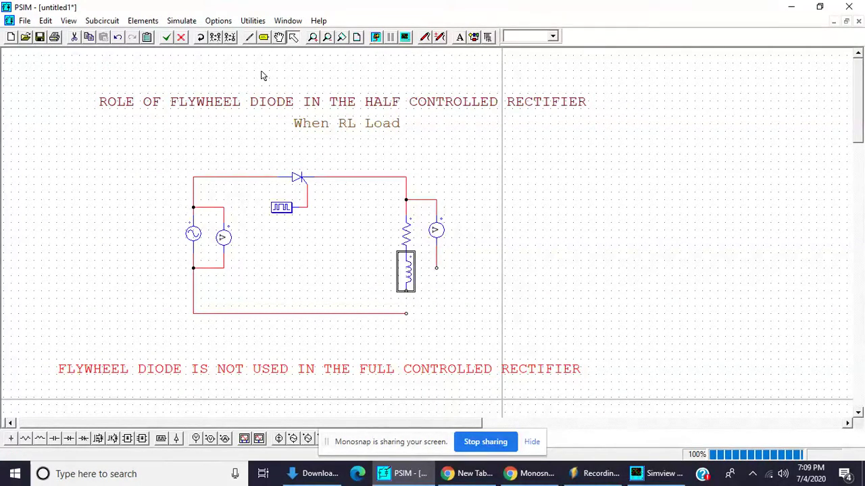
Wire the inductor's lower terminal to the open end of the circuit's bottom return line
left_click(248, 37)
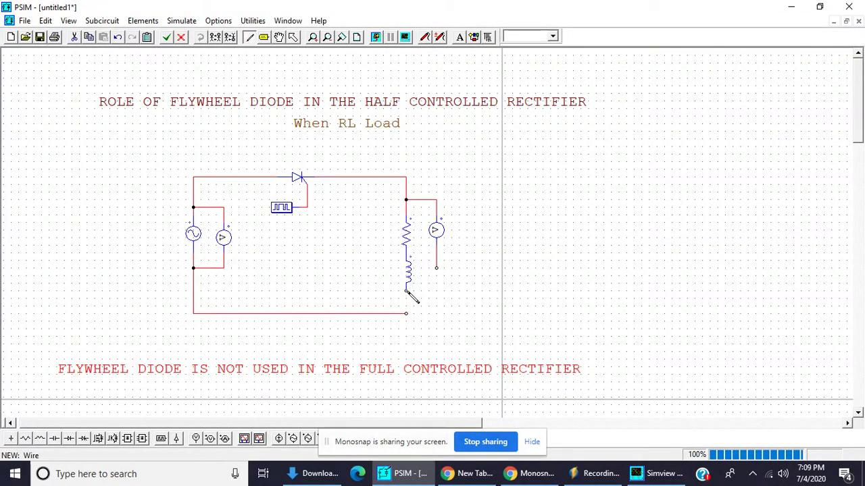
left_click_drag(409, 312, 410, 314)
key("Escape")
left_click(408, 313)
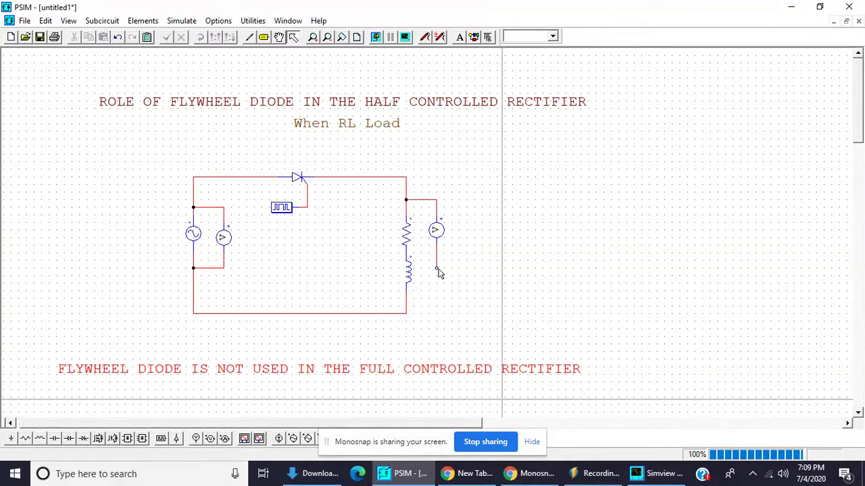
Wire the load voltmeter's lower terminal to the inductor's lower end and shift the voltmeter down to centre it beside the RL branch
left_click(248, 37)
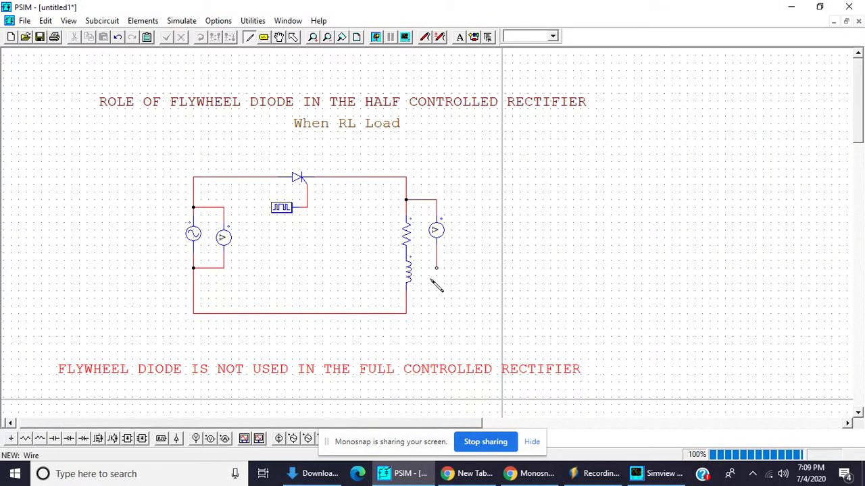
left_click_drag(436, 269, 408, 293)
key("Escape")
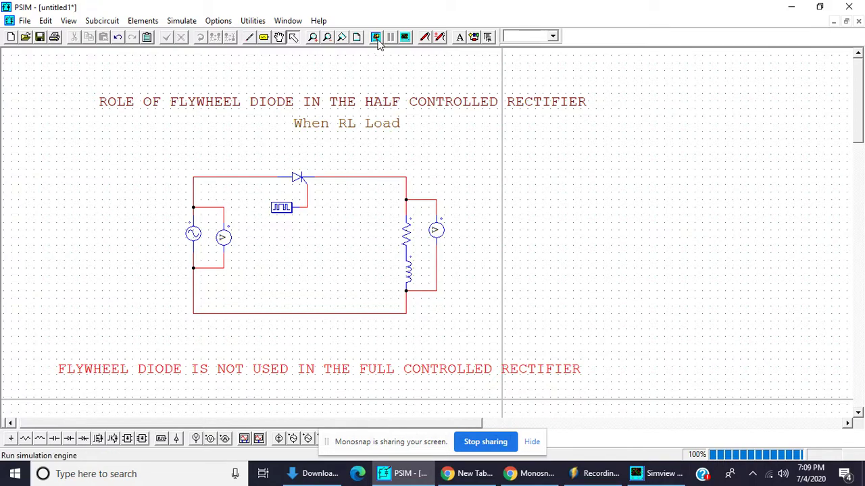
left_click(436, 229)
left_click_drag(436, 229, 436, 245)
left_click(472, 231)
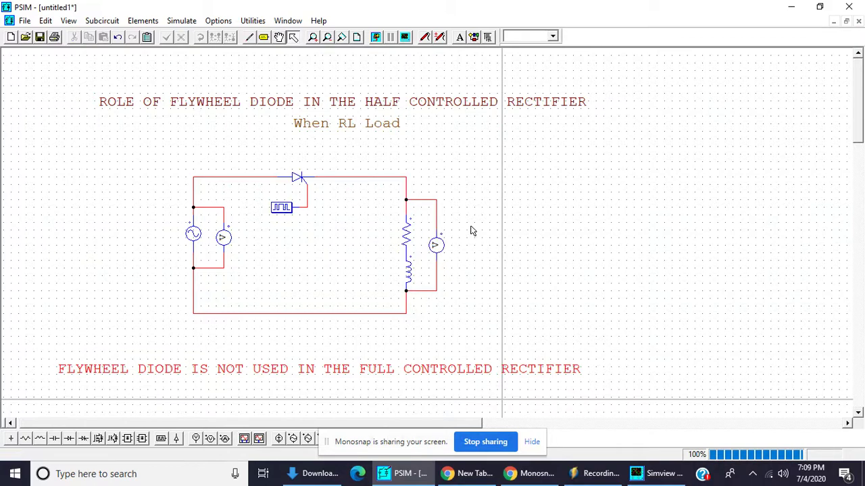
Try to run the simulation, and set the series inductor's inductance to 20m
left_click(376, 38)
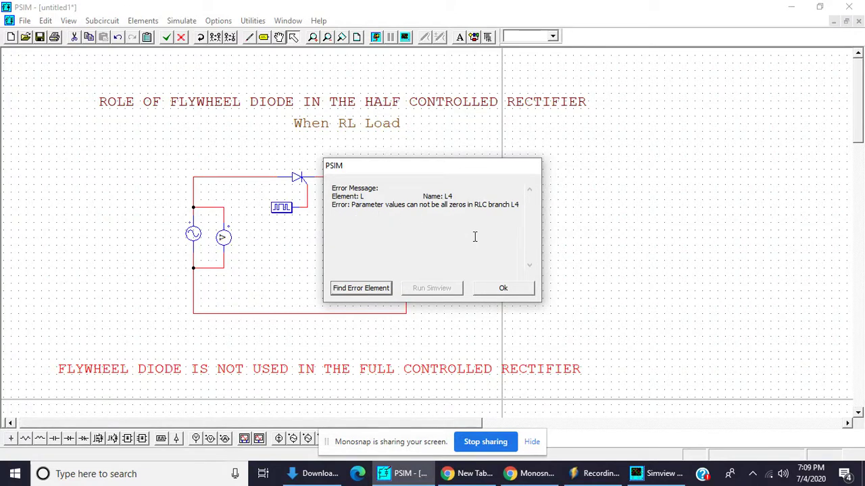
left_click(491, 293)
double_click(402, 273)
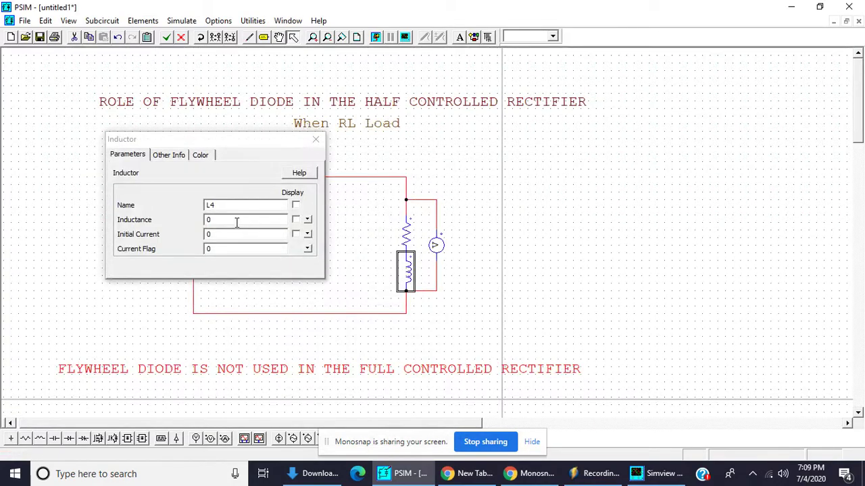
left_click(236, 222)
key("BackSpace")
type("20m")
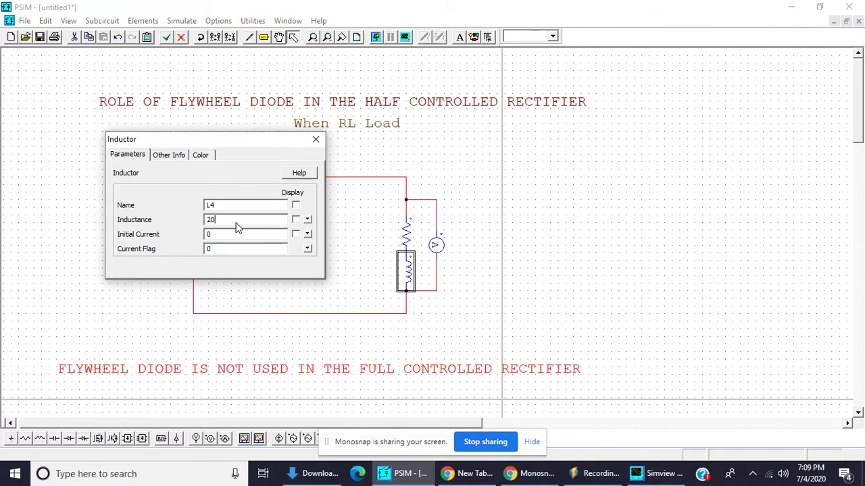
left_click(315, 139)
Run the simulation, examine the VIN and VL waveforms in a maximized Simview window, and return to the schematic
left_click(376, 36)
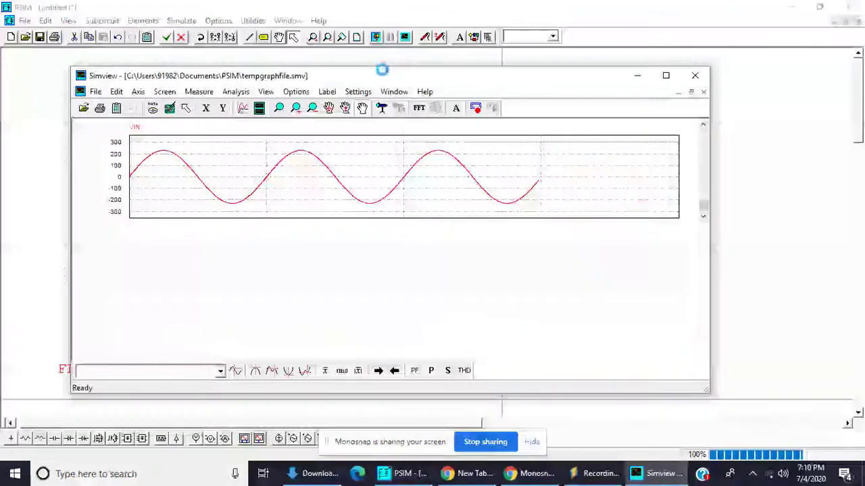
left_click(666, 76)
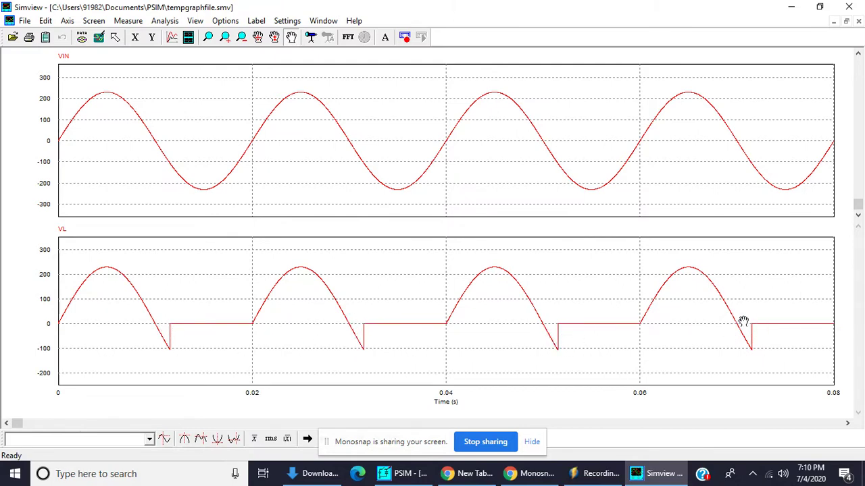
left_click(788, 5)
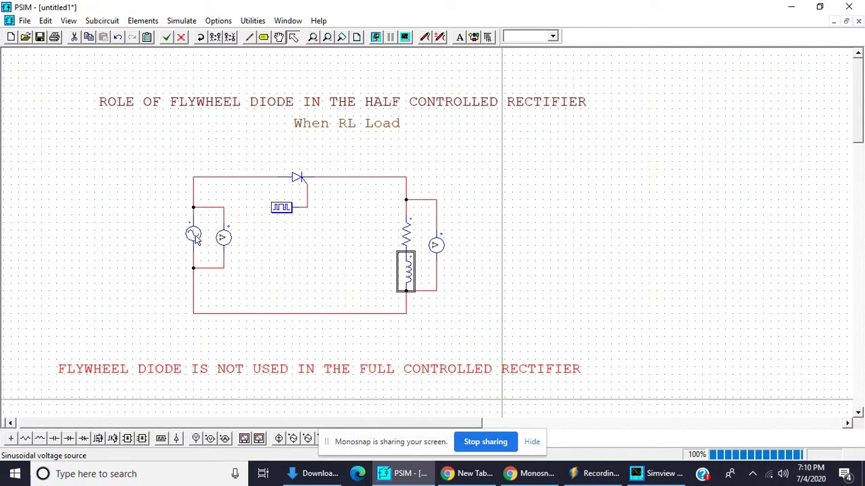
Display the thyristor's name TH1 on the schematic and place the label above its symbol
double_click(301, 183)
left_click(229, 205)
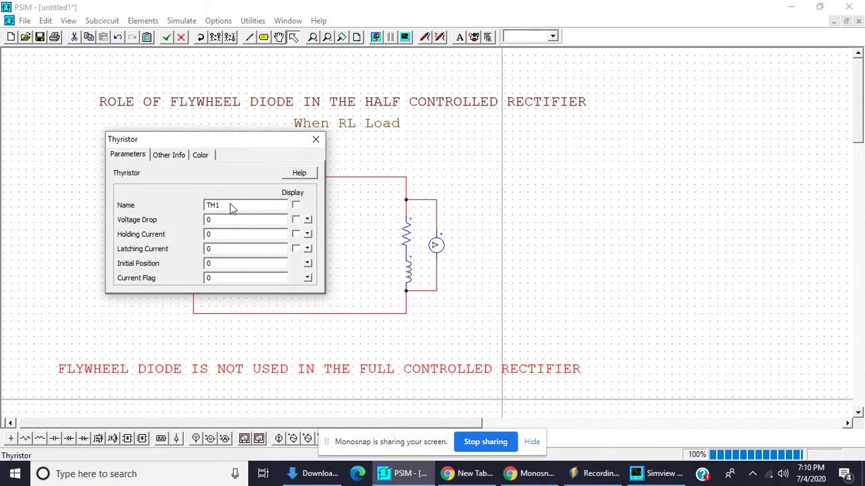
type("TH1")
left_click(296, 205)
left_click(315, 139)
left_click_drag(301, 169, 295, 155)
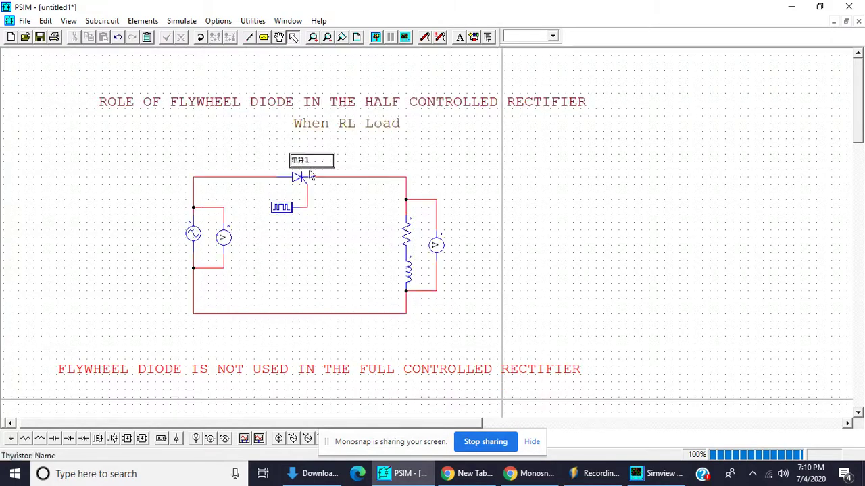
left_click(370, 242)
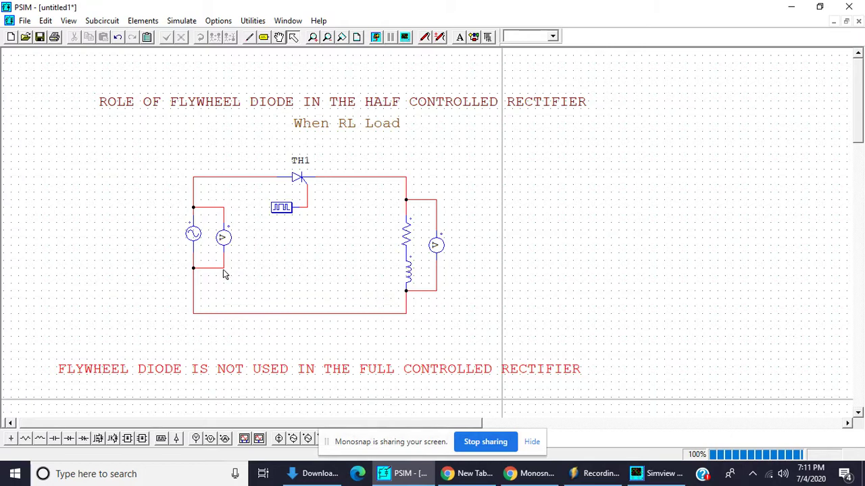
Check the VL waveform in Simview, return to the PSIM schematic and set the inductor's inductance to 40m
left_click(643, 472)
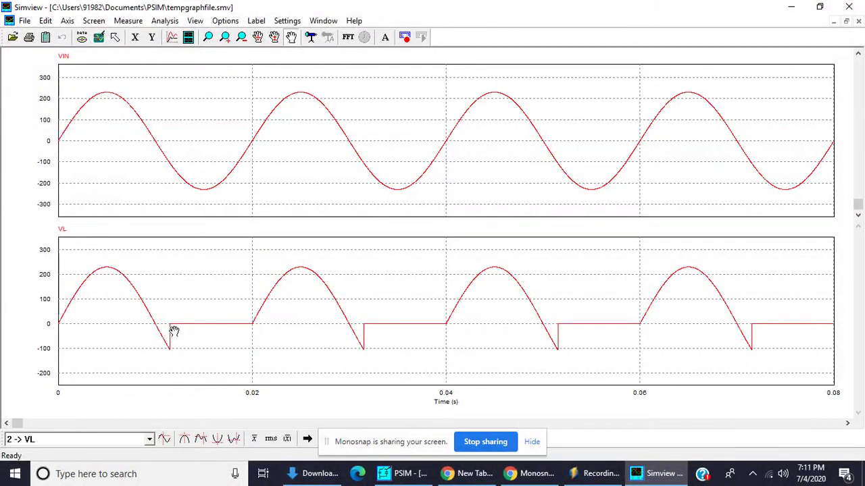
left_click(407, 474)
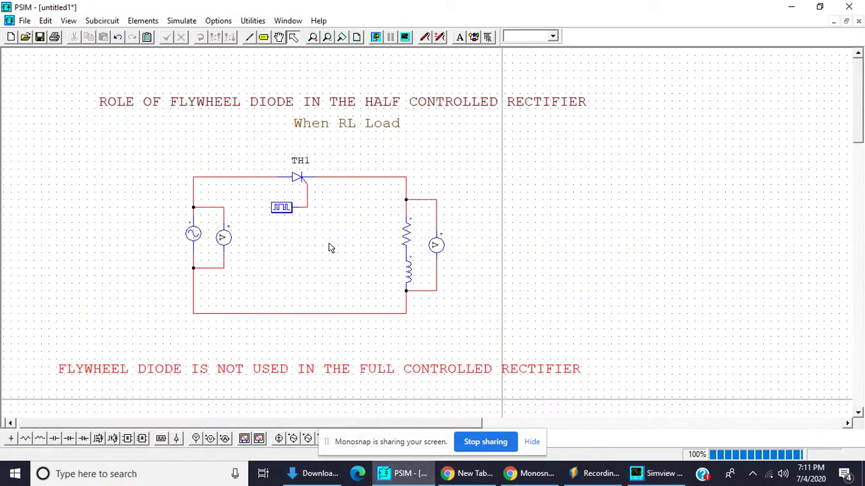
double_click(407, 269)
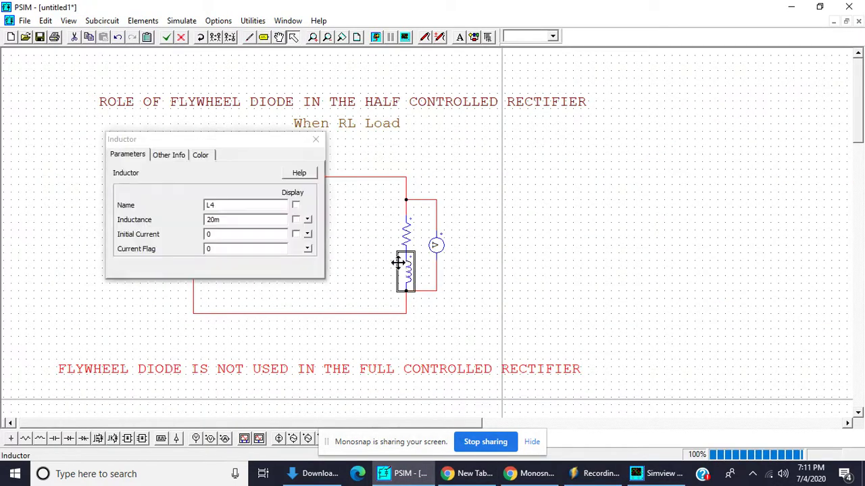
left_click(211, 219)
type("4")
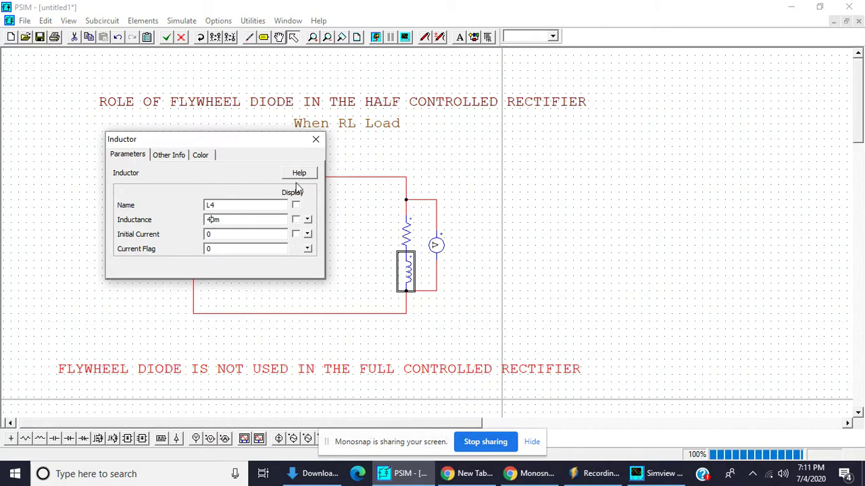
left_click(315, 140)
Rerun the simulation in a fresh Simview session and plot the VIN waveform in a maximized graph
left_click(376, 38)
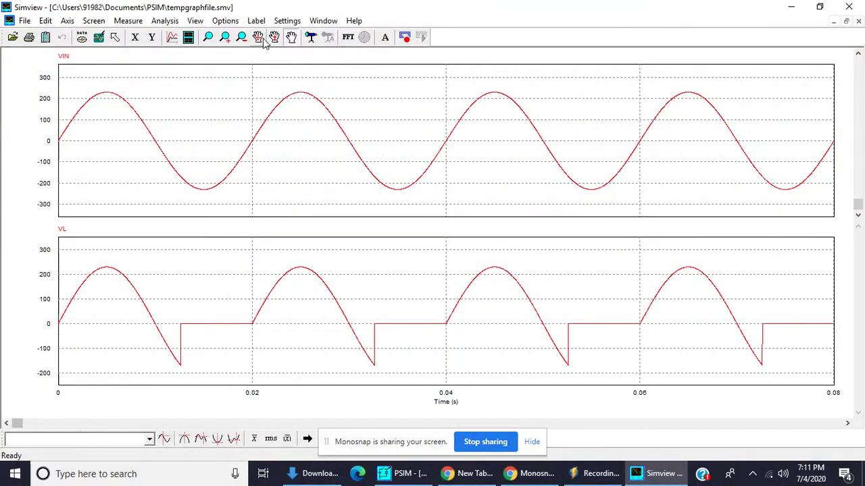
left_click(848, 7)
left_click(376, 38)
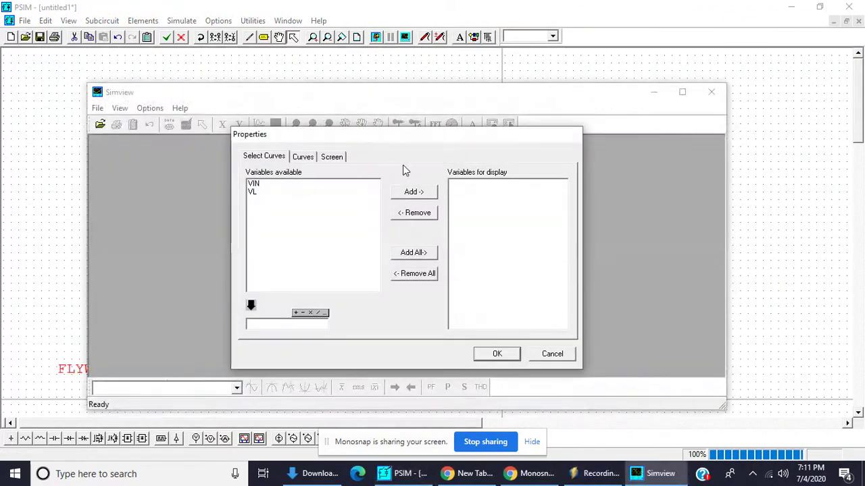
left_click(296, 186)
left_click(406, 193)
left_click(495, 354)
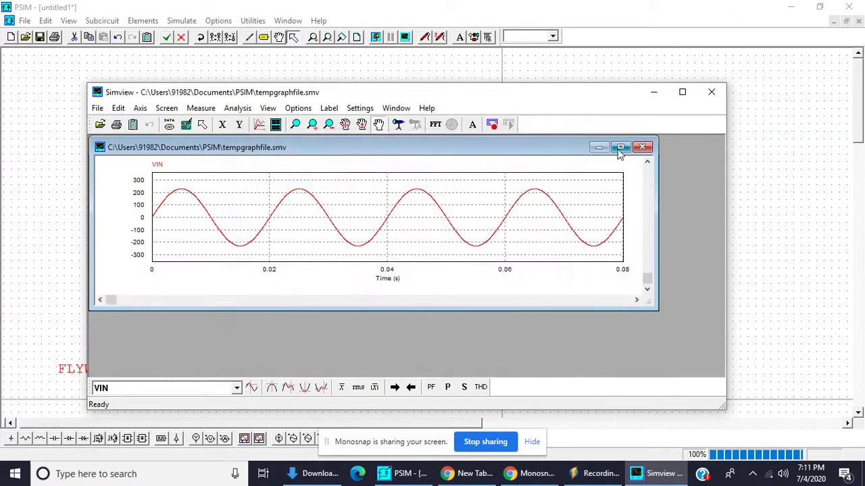
left_click(620, 148)
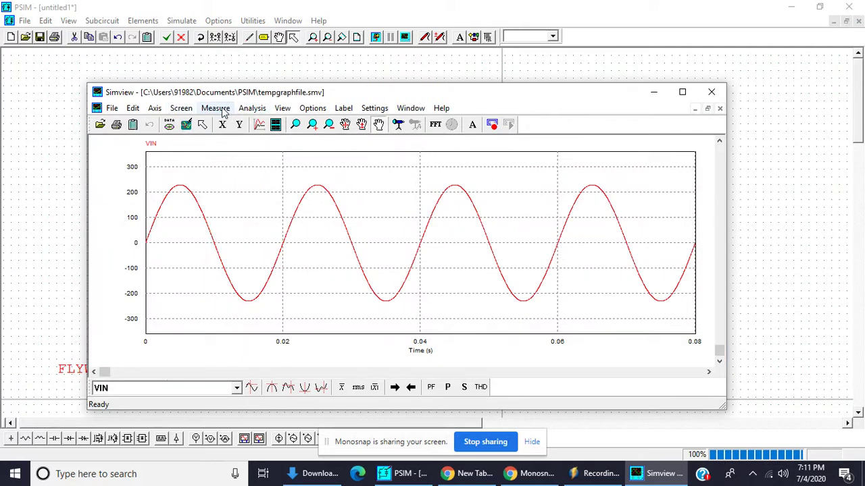
Add a second plot screen with the VL waveform below VIN and maximize the Simview window
left_click(276, 124)
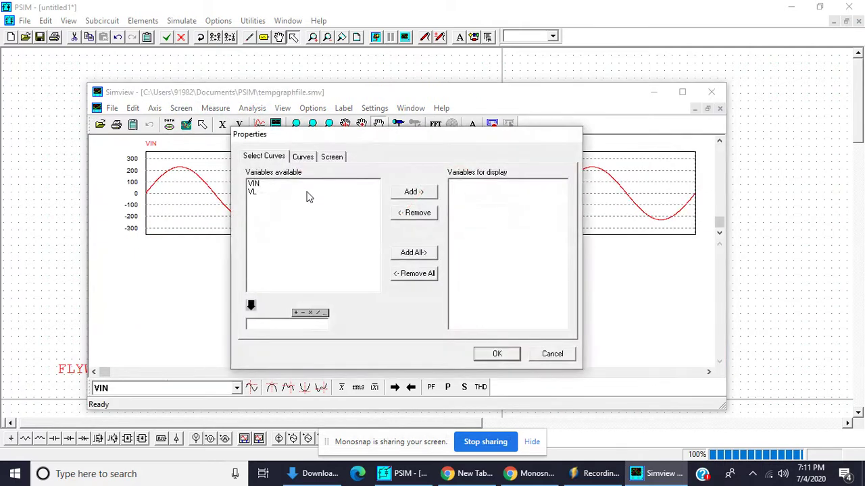
left_click(306, 193)
left_click(411, 194)
left_click(498, 354)
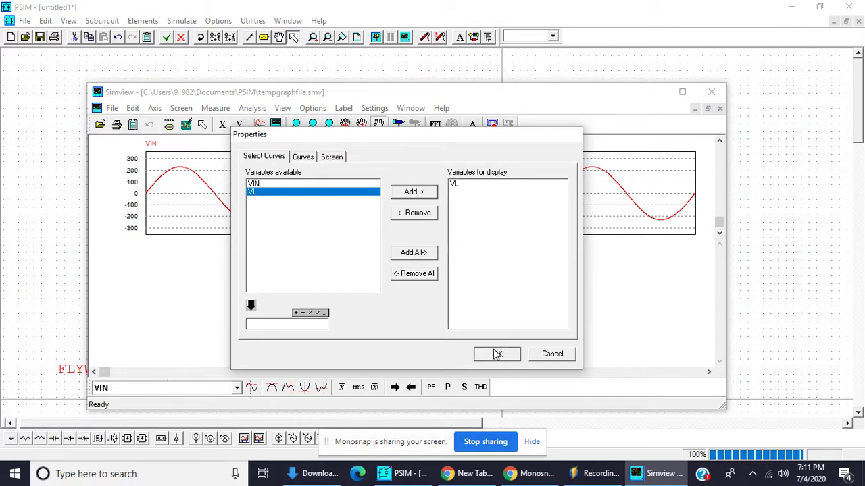
left_click(682, 92)
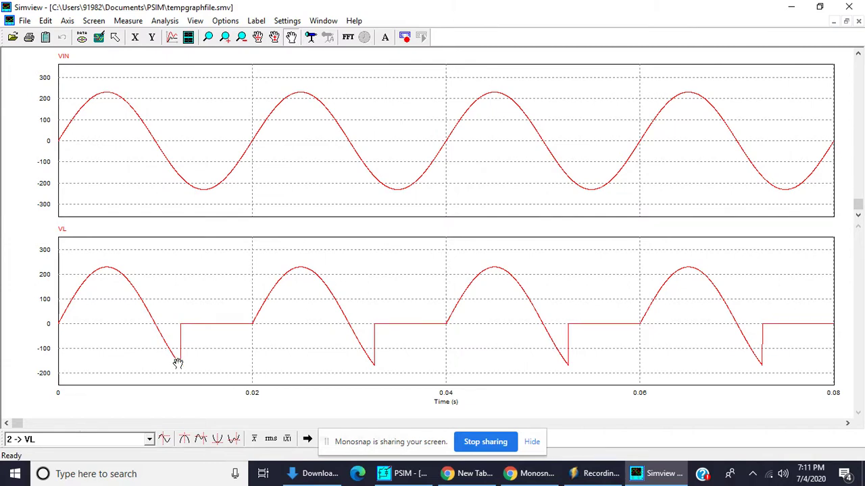
left_click(594, 473)
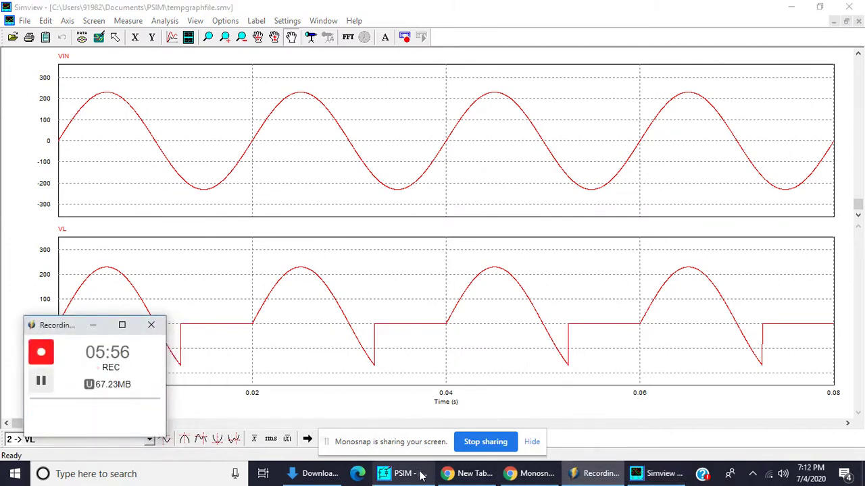
left_click(88, 328)
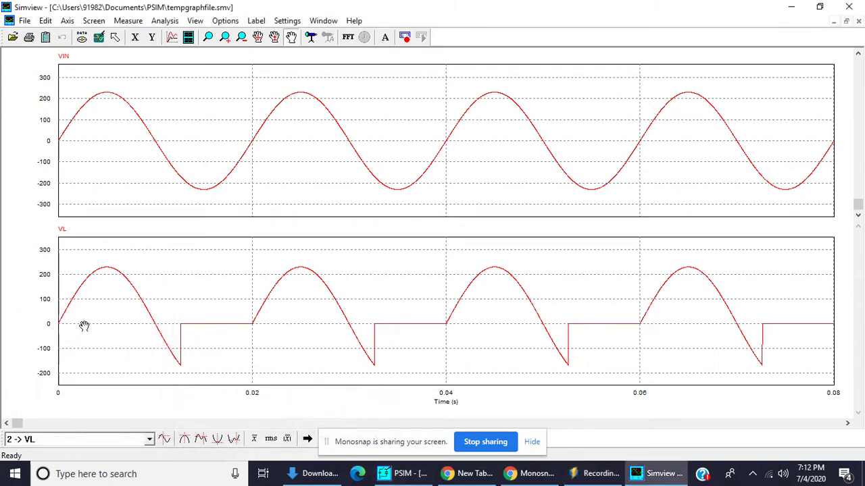
Set the inductor's inductance to 80m in PSIM, rerun the simulation to view the waveforms, and return to the schematic
left_click(415, 474)
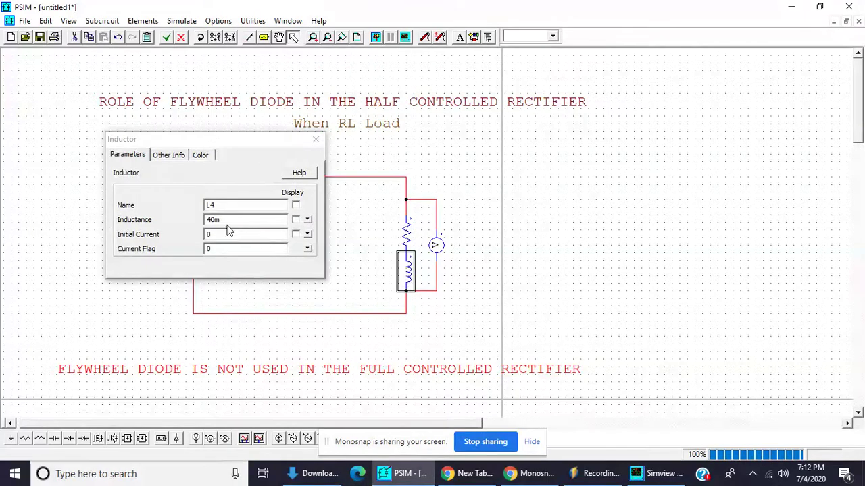
key("BackSpace")
key("BackSpace")
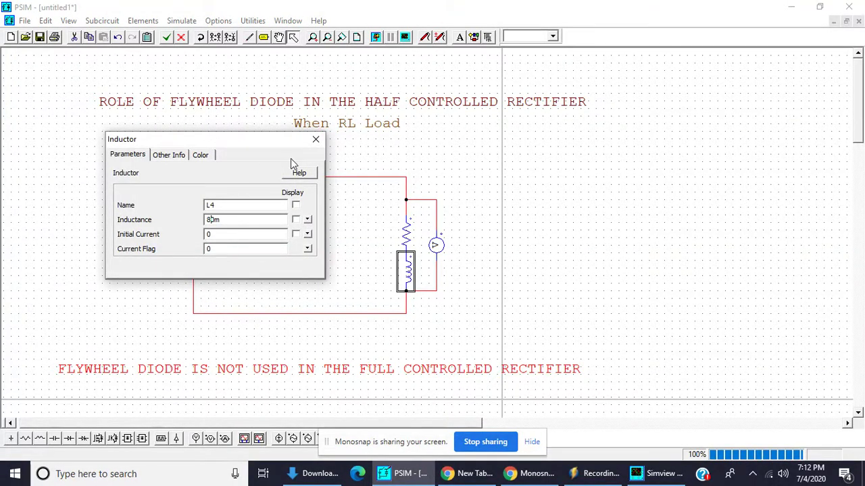
left_click(316, 139)
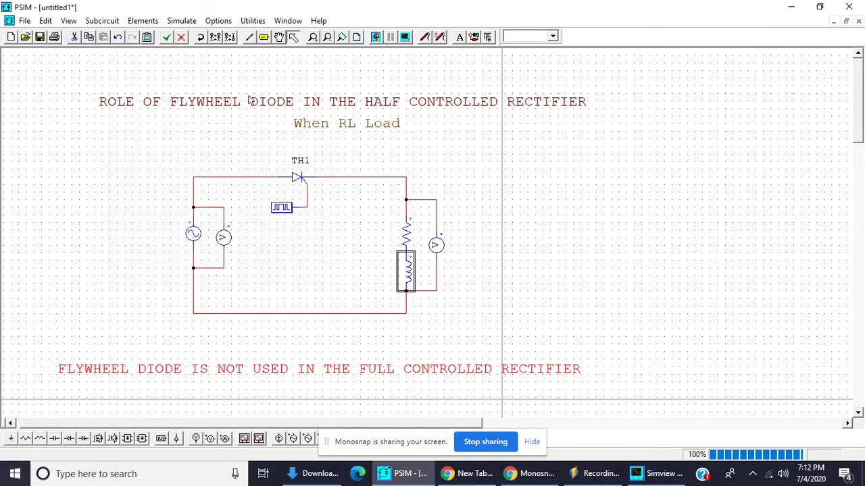
left_click(371, 36)
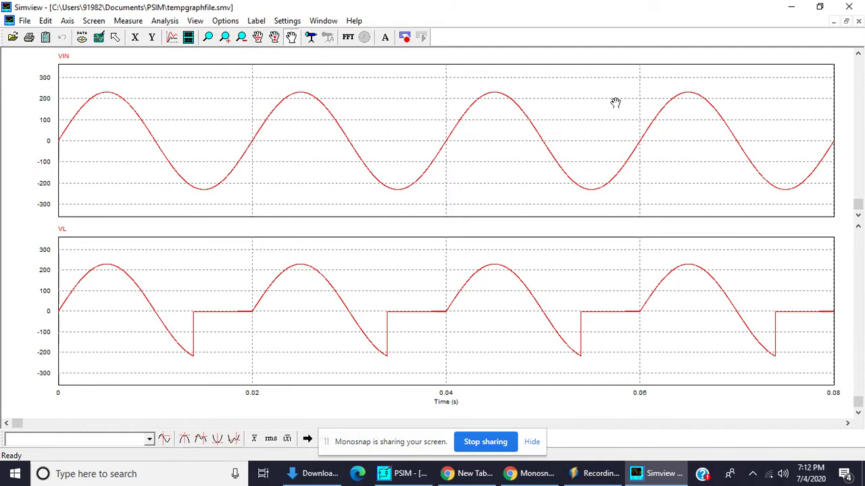
left_click(791, 7)
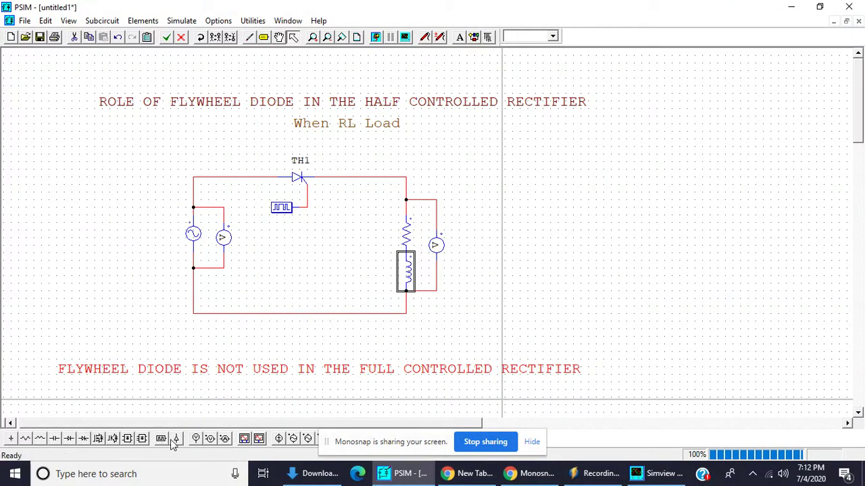
Place a diode vertically beside the RL load with its cathode pointing up
left_click(69, 438)
right_click(355, 248)
right_click(357, 247)
right_click(355, 247)
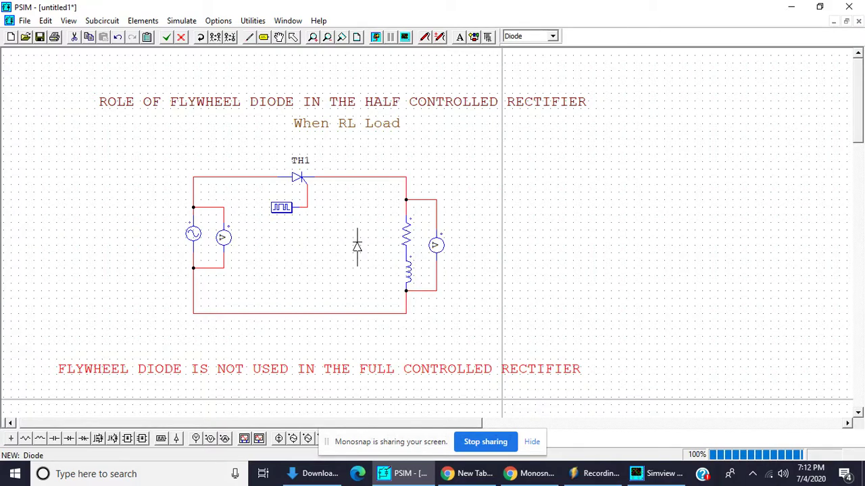
left_click(368, 222)
Wire both ends of the diode to the load's upper and lower nodes, in parallel with the RL branch
left_click(250, 36)
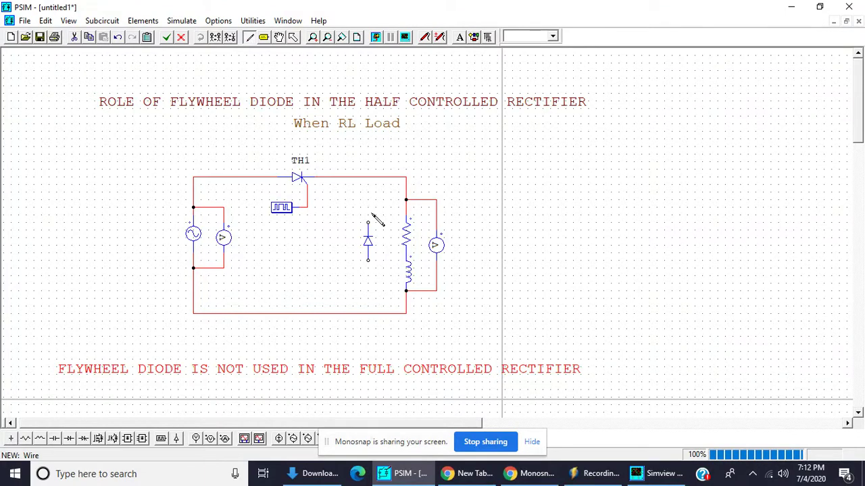
left_click_drag(367, 223, 406, 200)
mouse_move(367, 269)
left_mouse_down()
mouse_move(392, 292)
mouse_move(362, 295)
mouse_move(406, 292)
left_mouse_up()
key("Escape")
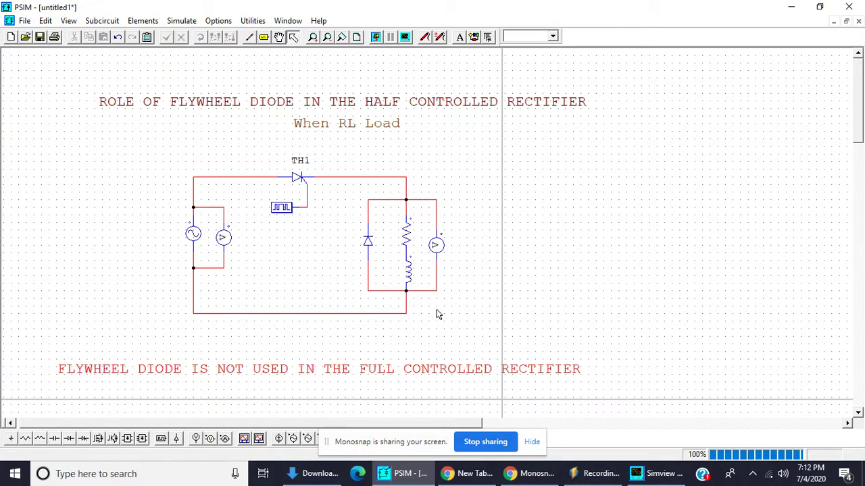
Run the simulation with the flywheel diode connected, inspect VIN and VL in the maximized Simview window, and return to the PSIM schematic
left_click(377, 38)
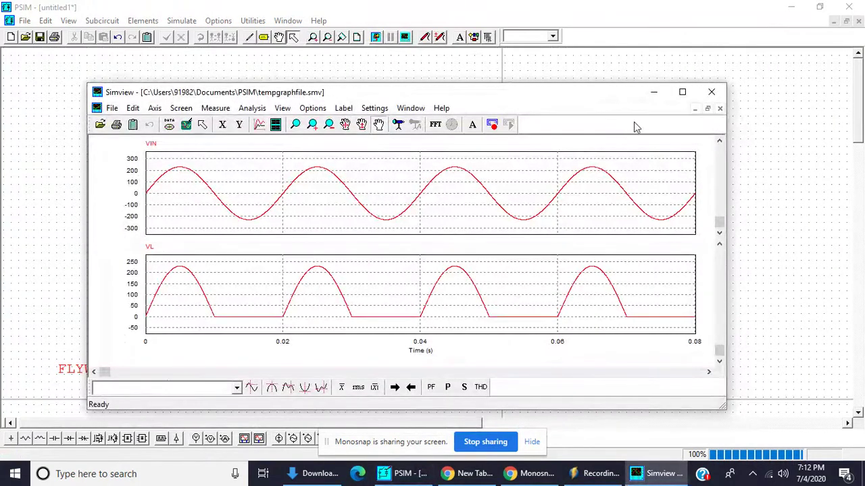
left_click(680, 92)
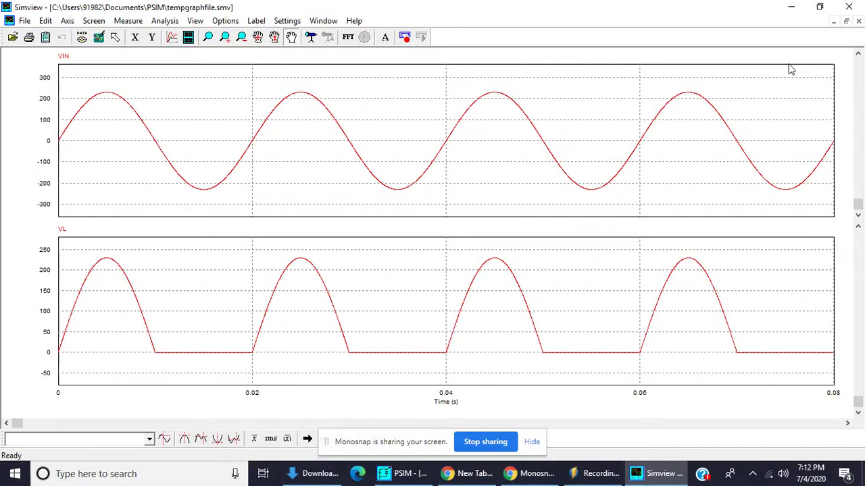
left_click(792, 8)
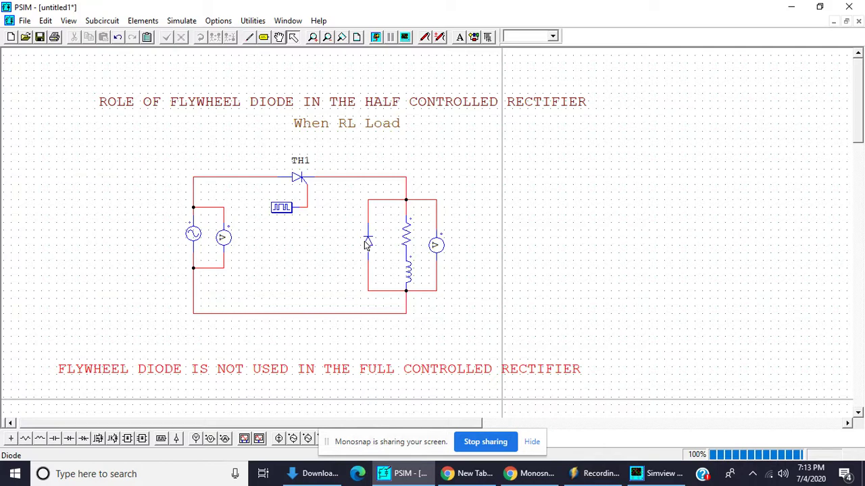
scroll(406, 324, "down", 3)
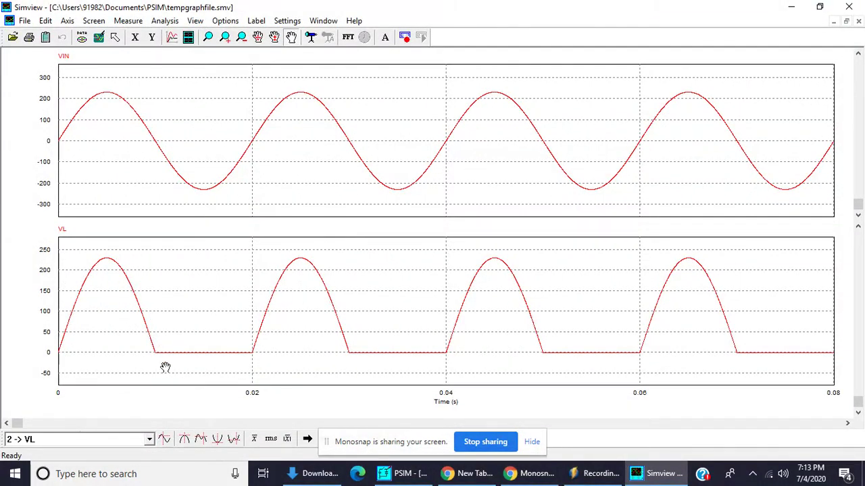
left_click(791, 7)
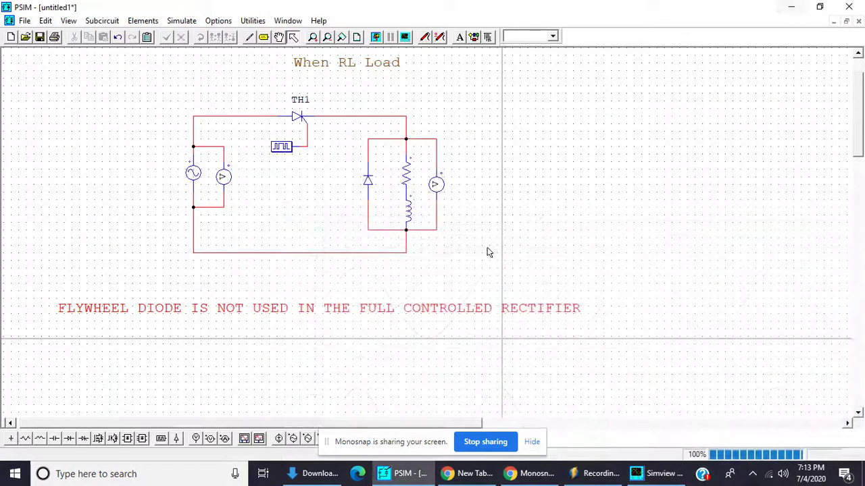
Delete the flywheel diode and all of its connecting wires from the circuit
left_click(367, 215)
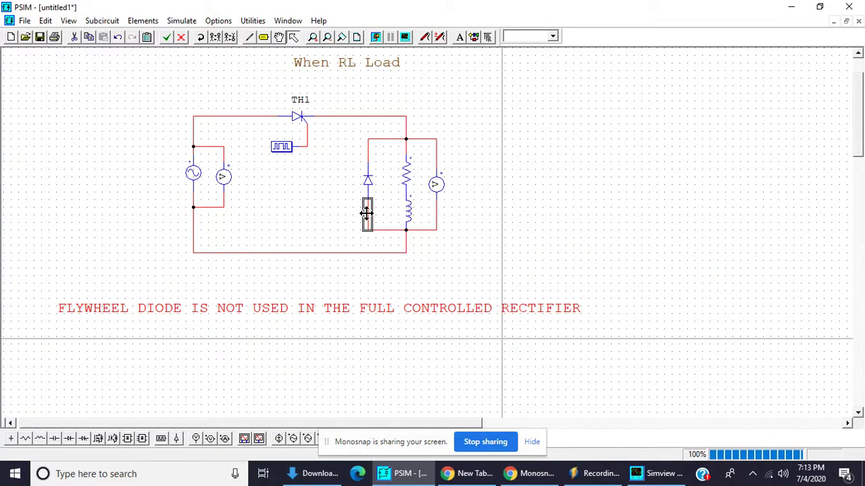
key("Delete")
left_click(366, 181)
key("Delete")
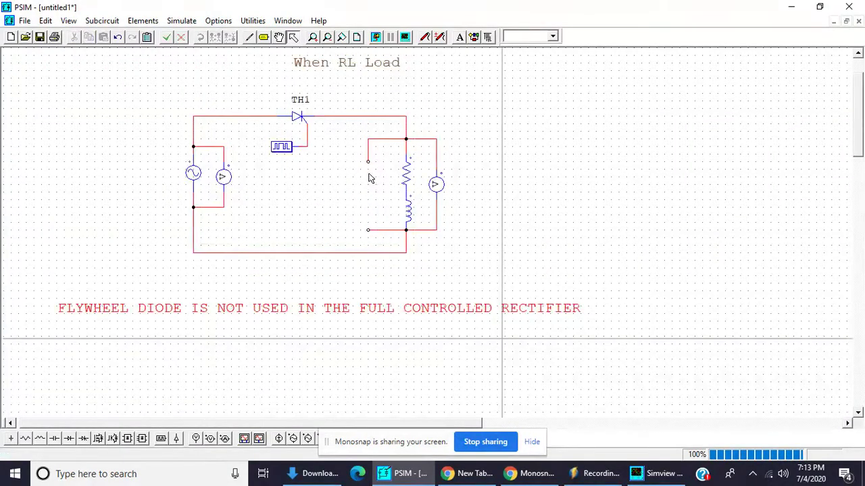
left_click(368, 154)
key("Delete")
left_click(383, 140)
key("Delete")
left_click(396, 231)
key("Delete")
Rerun the simulation without the diode, inspect VIN and VL in the maximized Simview window, and return to the PSIM schematic
left_click(376, 38)
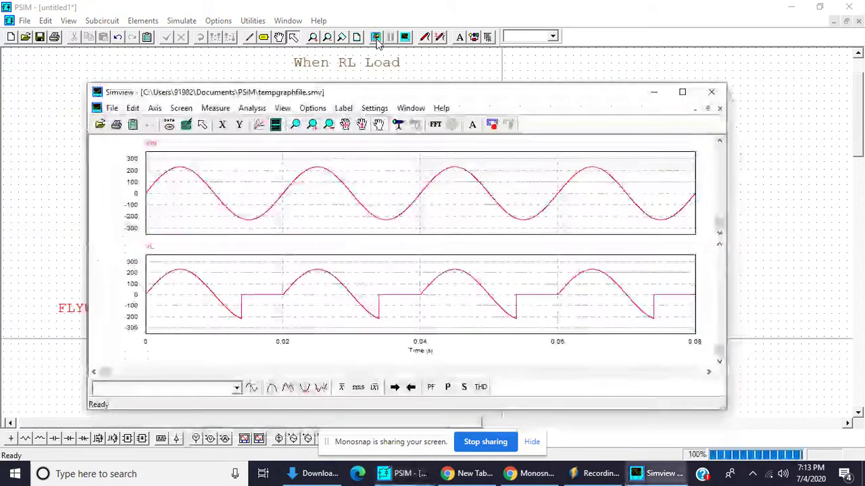
left_click(682, 93)
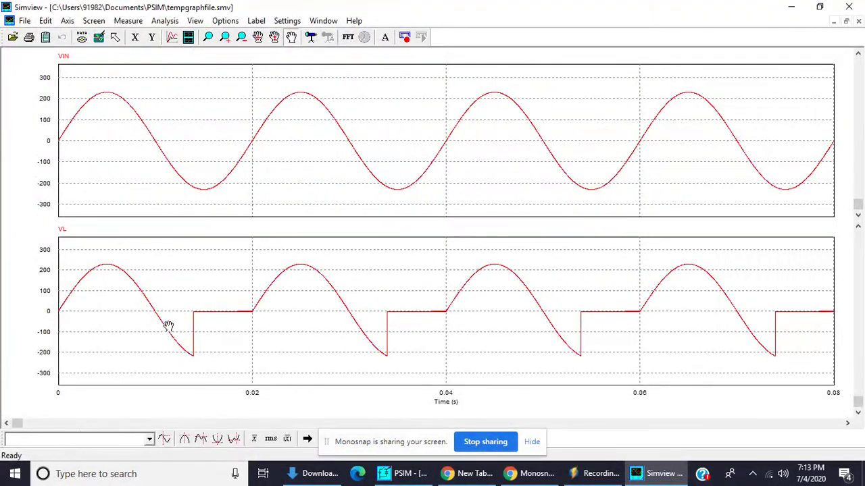
left_click(791, 6)
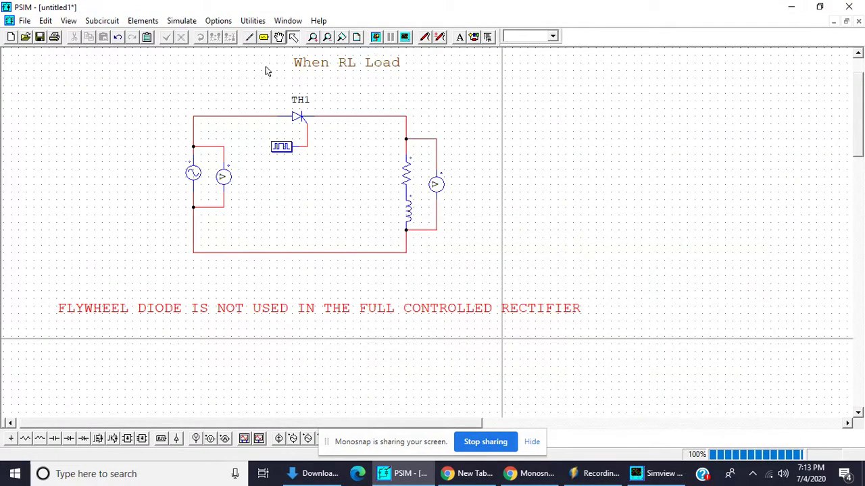
Place a new diode vertically, cathode up, close beside the resistor and inductor
left_click(70, 439)
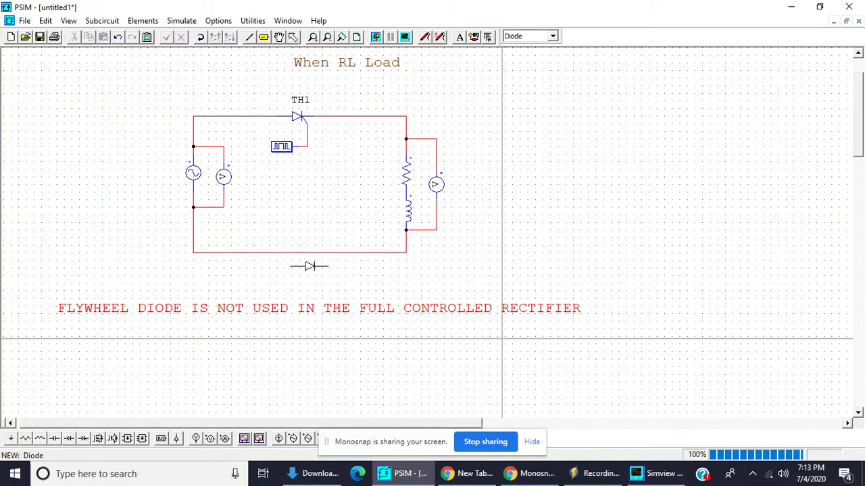
right_click(378, 178)
right_click(378, 177)
right_click(378, 178)
left_click(383, 179)
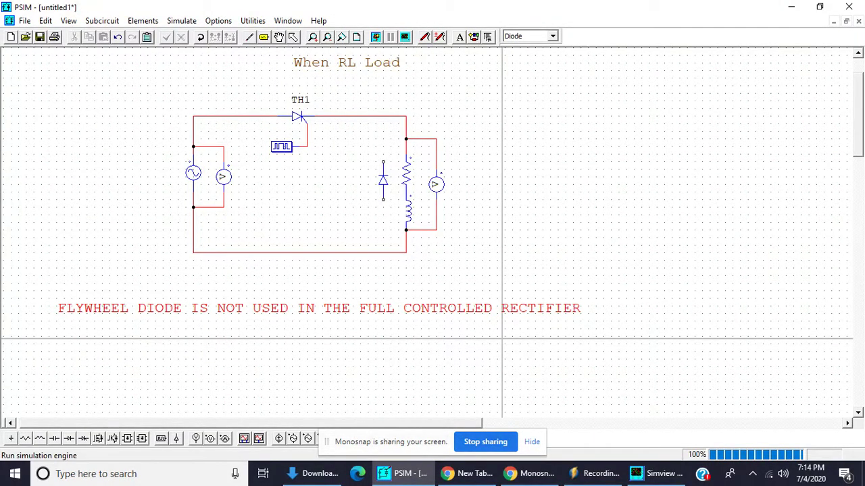
key("Escape")
Wire the new diode's two terminals to the upper and lower nodes of the RL load
left_click(250, 36)
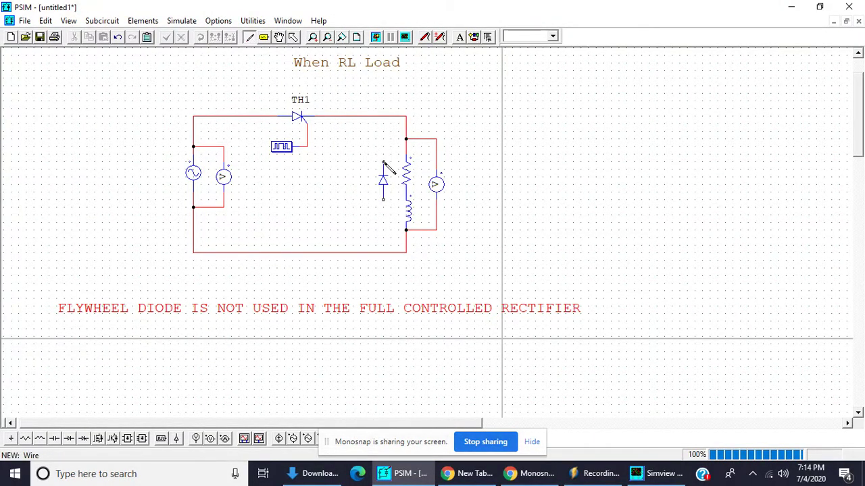
left_click_drag(383, 162, 405, 139)
left_click_drag(383, 200, 405, 230)
key("Escape")
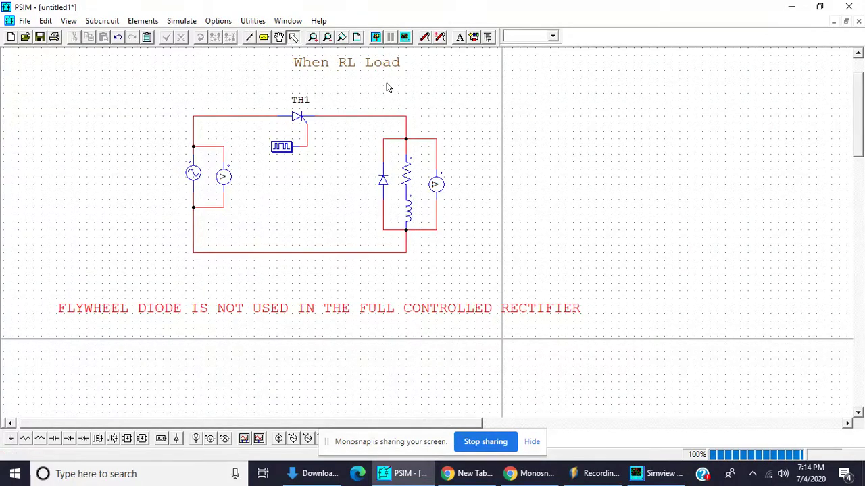
Rerun the simulation with the diode reconnected, view the waveforms in the maximized Simview window, and return to the full PSIM schematic
left_click(375, 38)
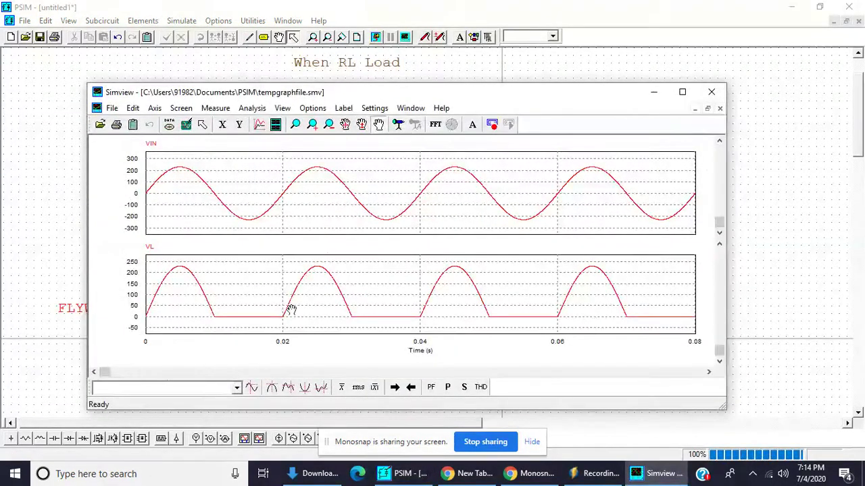
left_click(682, 92)
left_click(791, 8)
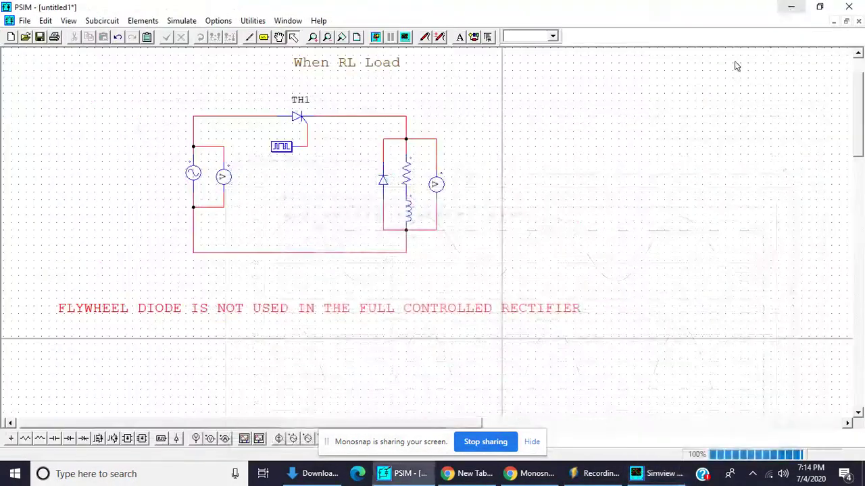
scroll(359, 166, "up", 3)
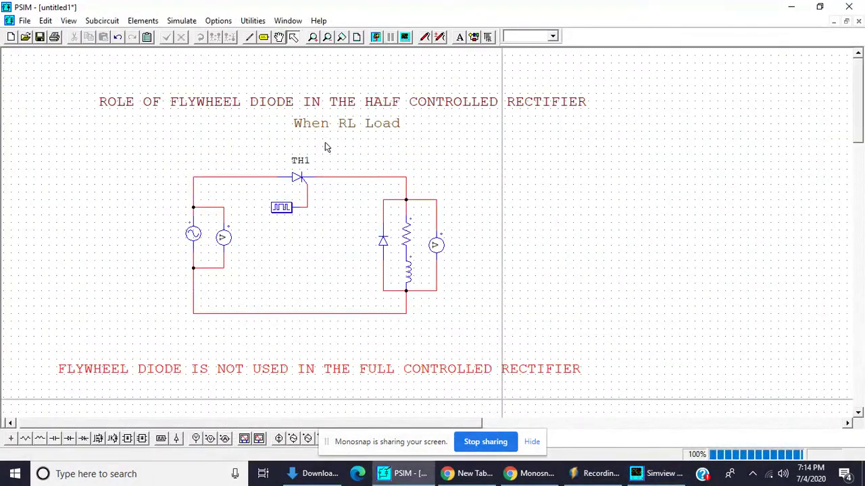